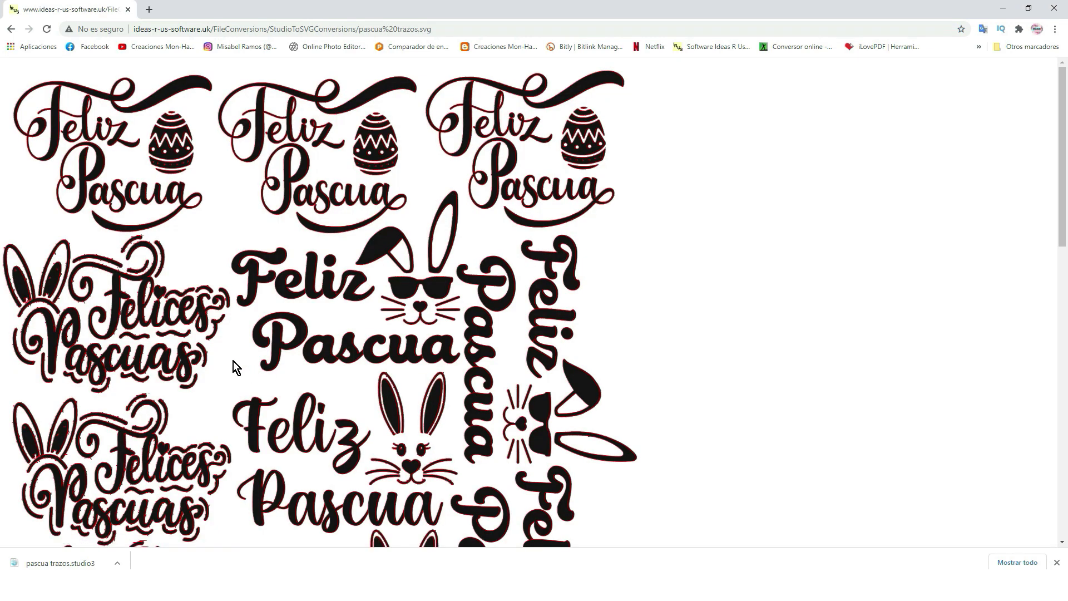
Look over the converted Easter designs page and save it as the SVG file pascua trazos in the Nueva carpeta folder.
{"action": "scroll", "coordinate": [233, 361], "scroll_direction": "down", "scroll_amount": 5}
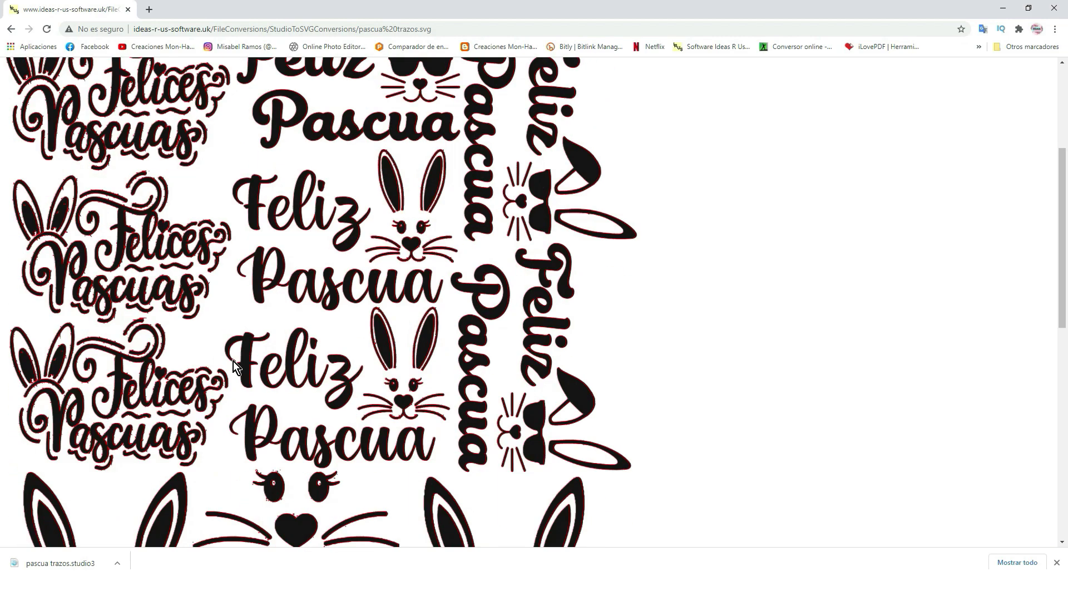
{"action": "scroll", "coordinate": [232, 361], "scroll_direction": "down", "scroll_amount": 4}
{"action": "scroll", "coordinate": [232, 362], "scroll_direction": "down", "scroll_amount": 2}
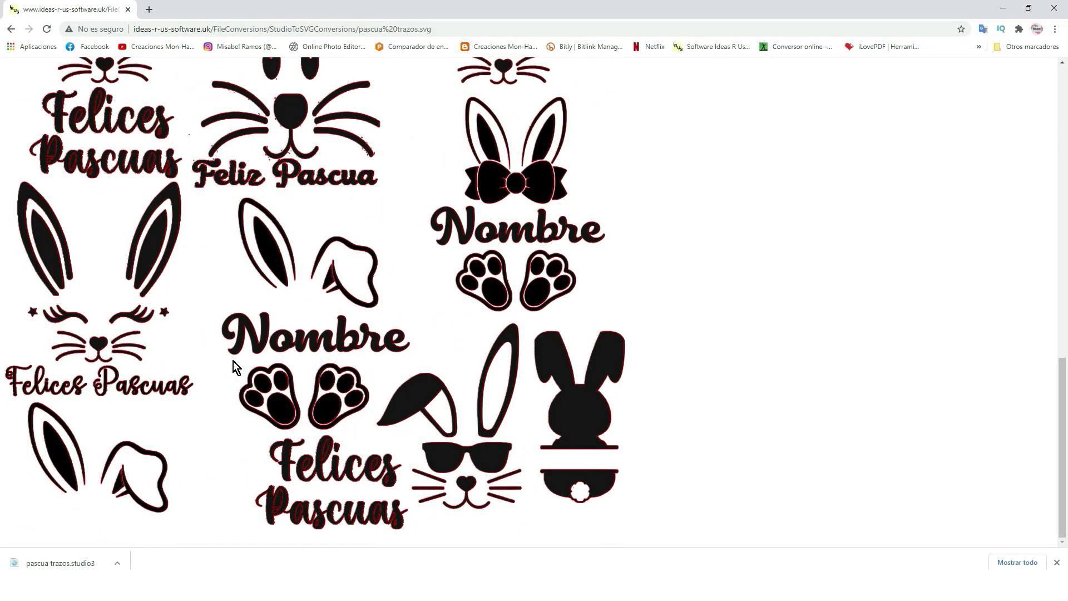
{"action": "scroll", "coordinate": [232, 361], "scroll_direction": "up", "scroll_amount": 14}
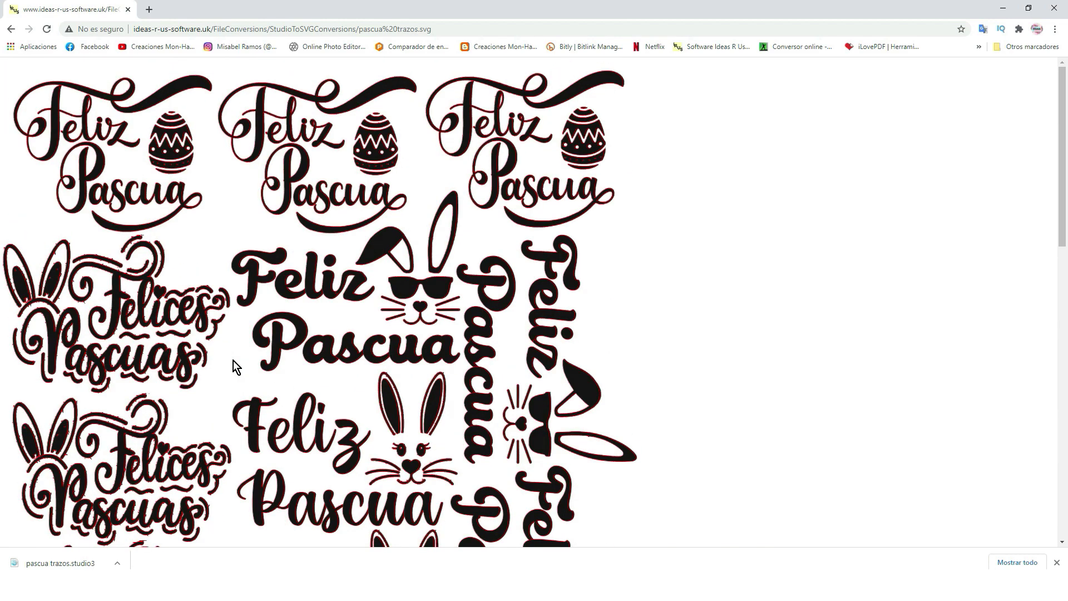
{"action": "right_click", "coordinate": [281, 286]}
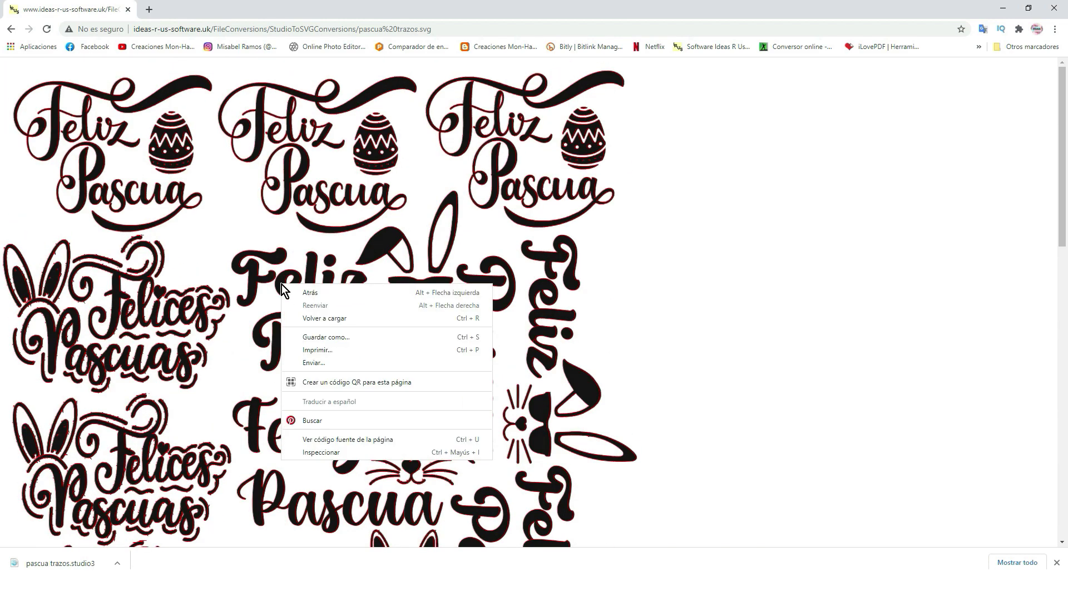
{"action": "left_click", "coordinate": [312, 339]}
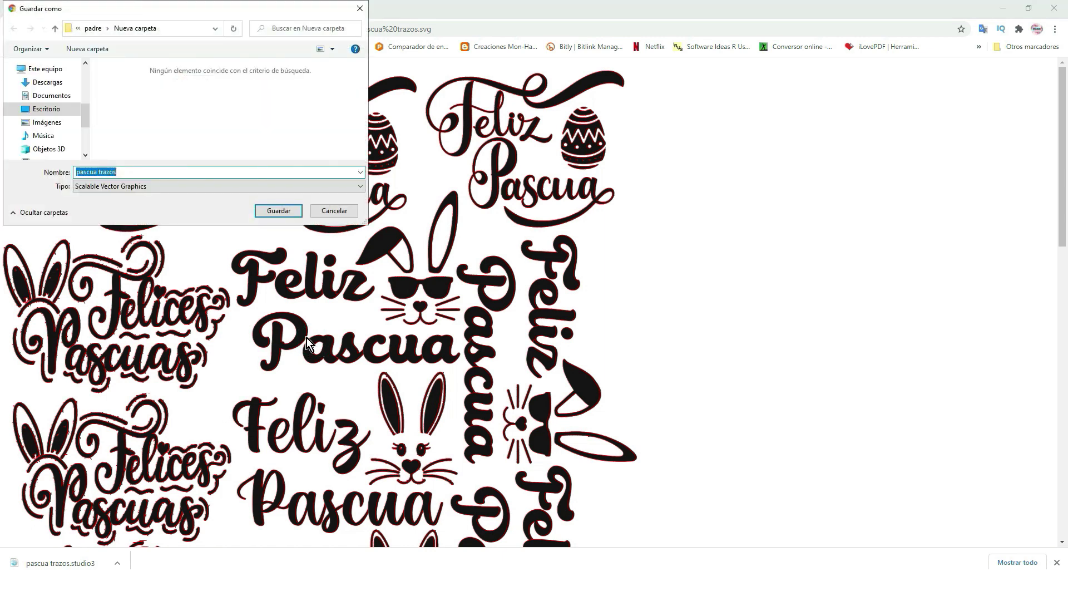
{"action": "left_click", "coordinate": [271, 209]}
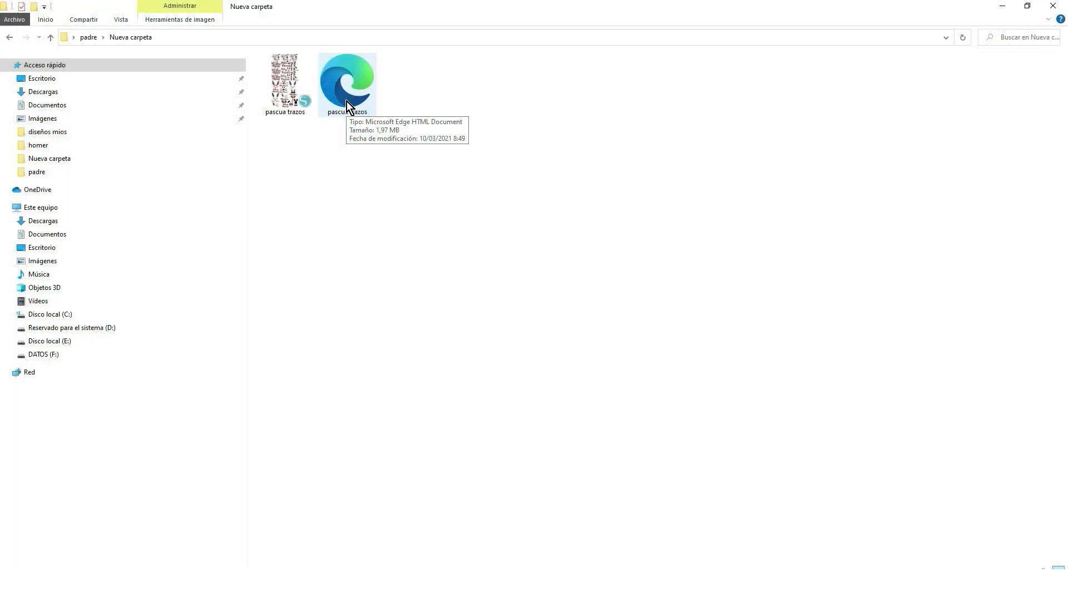
Import the pascua trazos SVG from Nueva carpeta into Brother CanvasWorkspace and accept the automatic resizing to the mat.
{"action": "left_click_drag", "start_coordinate": [343, 105], "coordinate": [482, 298]}
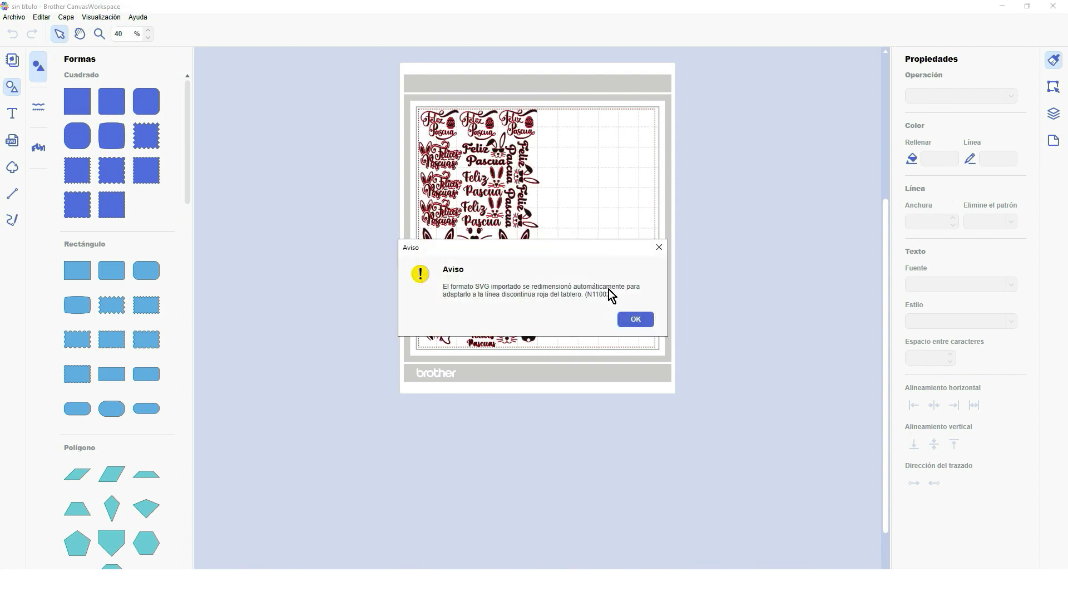
{"action": "left_click", "coordinate": [630, 318]}
{"action": "left_click", "coordinate": [96, 18]}
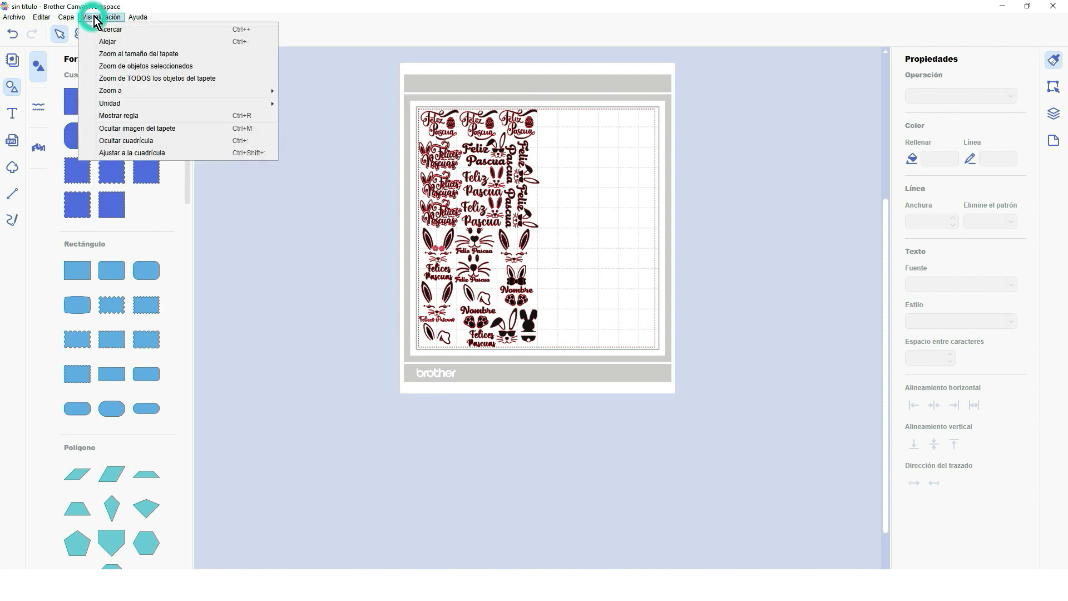
{"action": "left_click", "coordinate": [119, 52]}
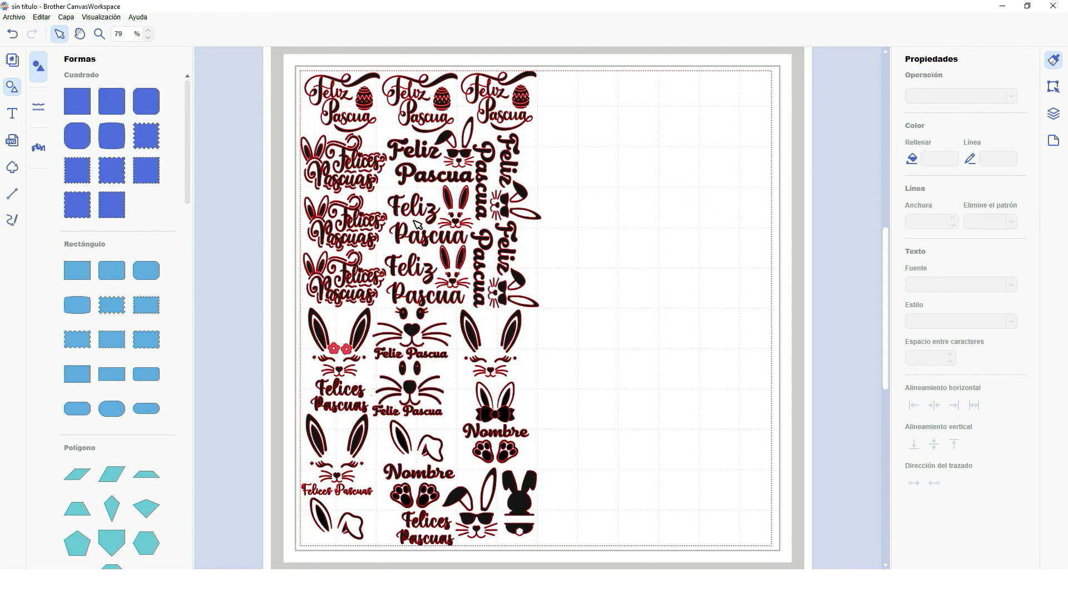
Examine a single letter of the upper vertical Feliz text as a separate object.
{"action": "left_click", "coordinate": [508, 154]}
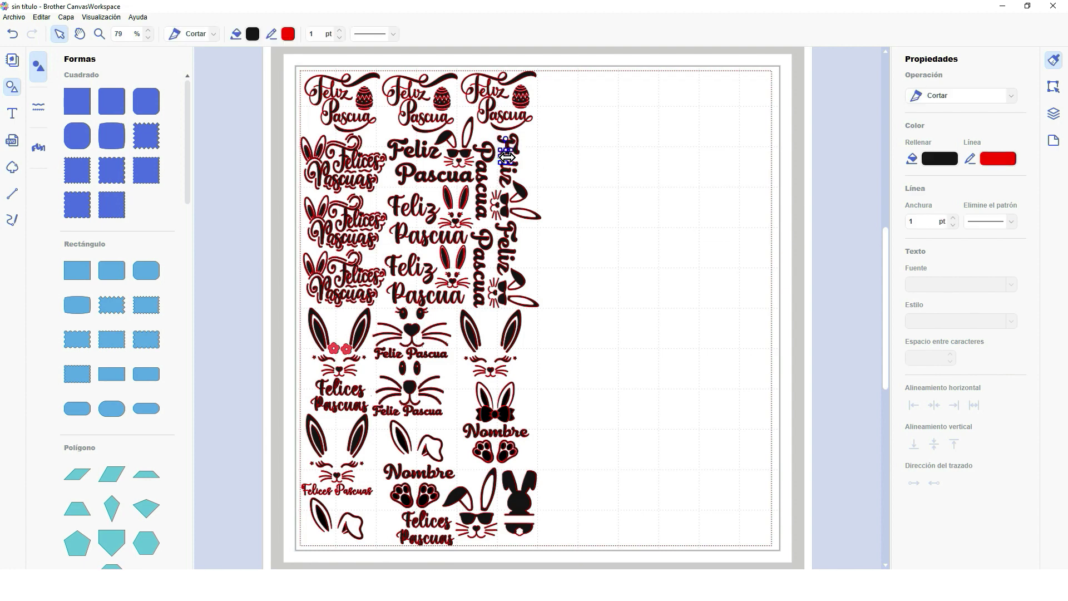
{"action": "left_click", "coordinate": [559, 162]}
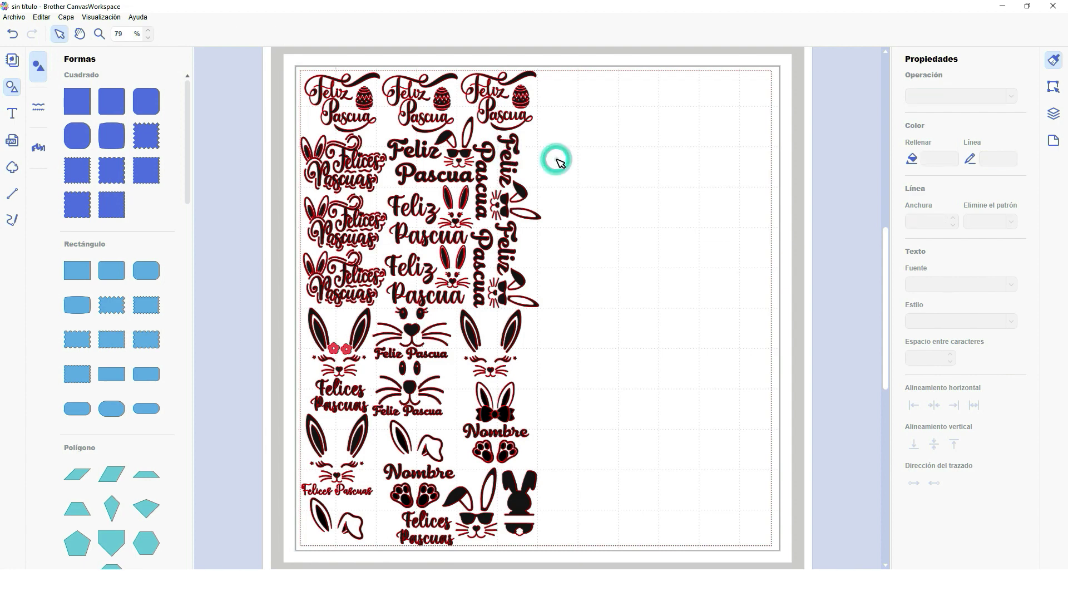
{"action": "left_click", "coordinate": [512, 155]}
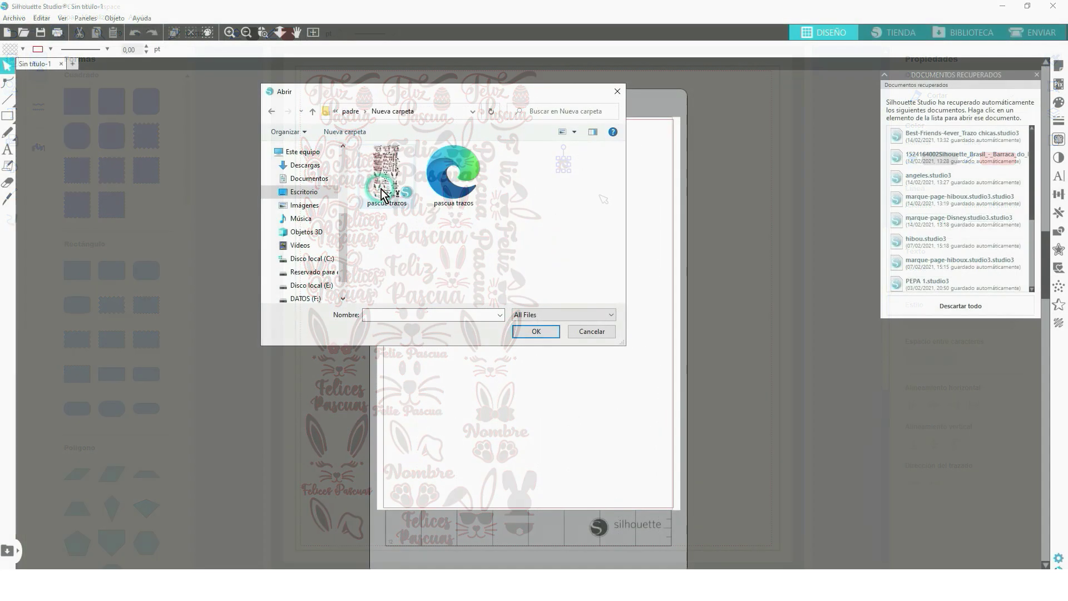
Open the original pascua trazos studio file from Nueva carpeta in Silhouette Studio.
{"action": "double_click", "coordinate": [382, 183]}
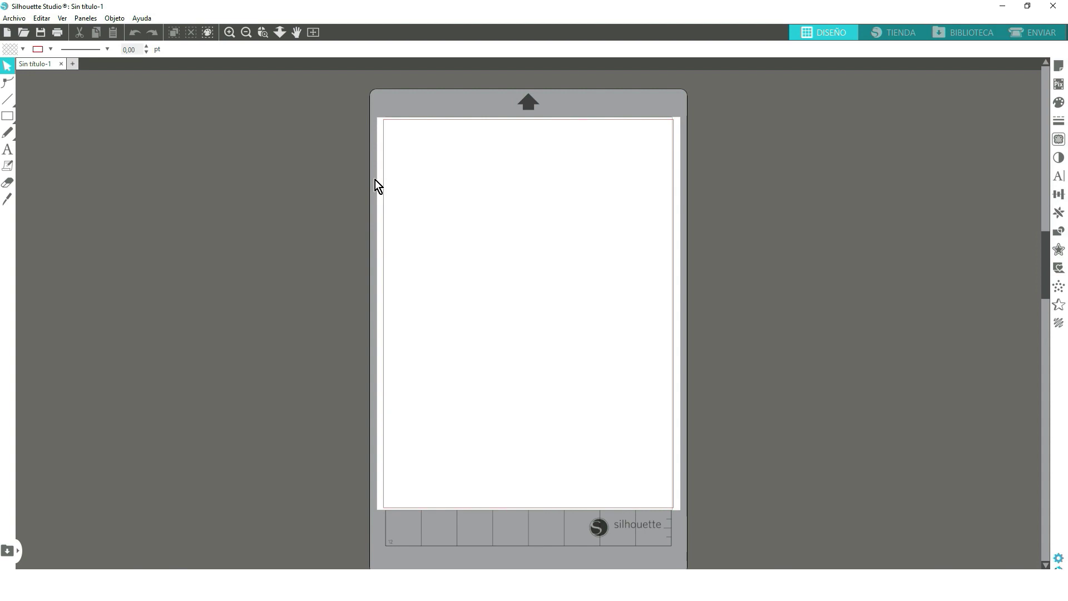
{"action": "scroll", "coordinate": [621, 300], "scroll_direction": "up", "scroll_amount": 3}
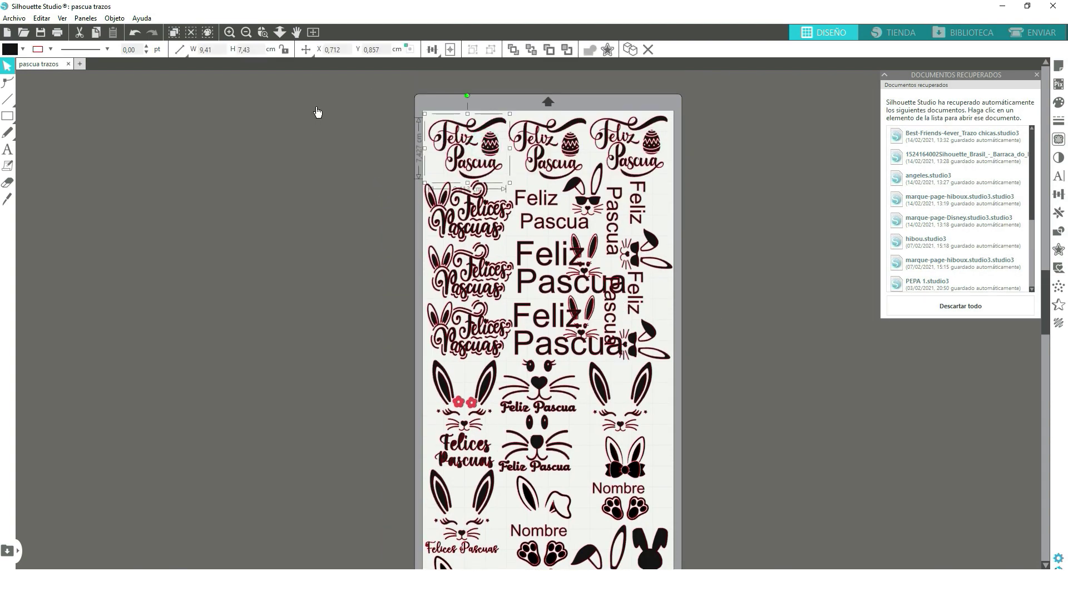
Add seven blank documents, Sin título-2 through Sin título-8, alongside pascua trazos.
{"action": "left_click", "coordinate": [79, 64]}
{"action": "left_click", "coordinate": [132, 64]}
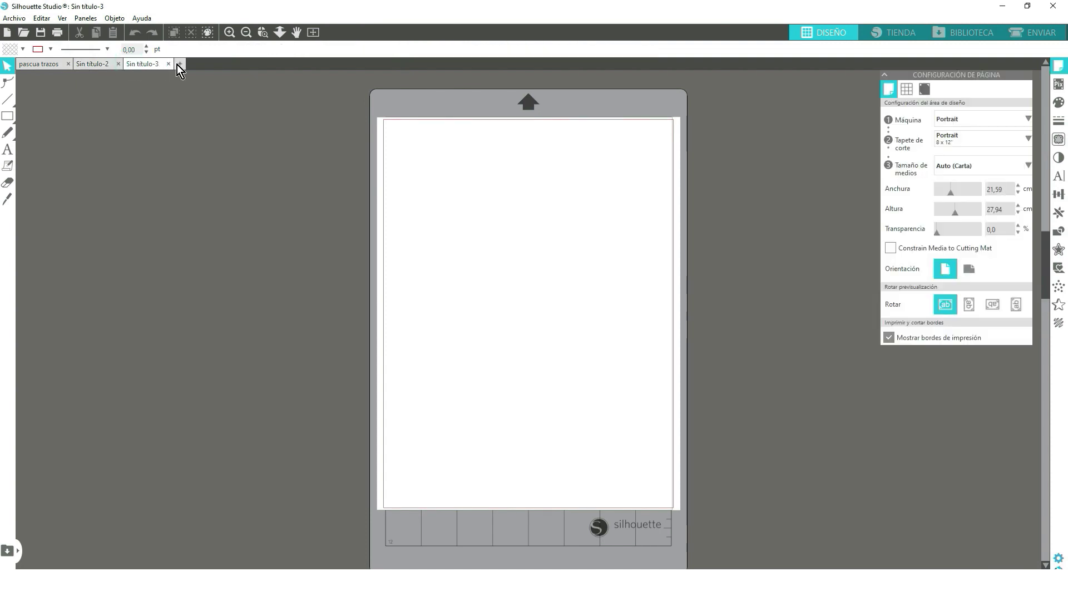
{"action": "left_click", "coordinate": [180, 63]}
{"action": "left_click", "coordinate": [230, 64]}
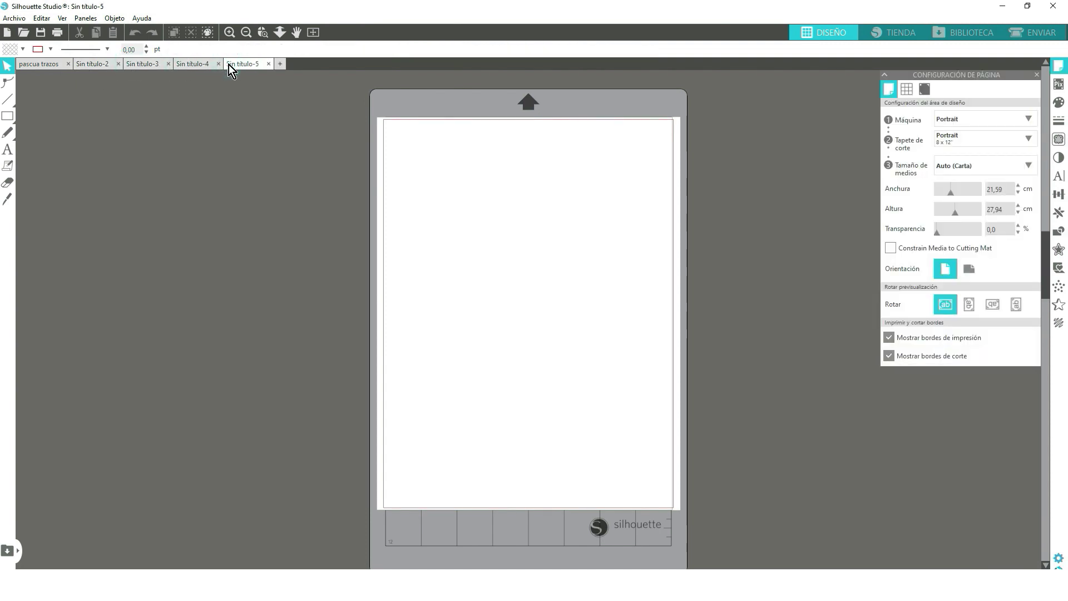
{"action": "left_click", "coordinate": [280, 64]}
{"action": "left_click", "coordinate": [329, 64]}
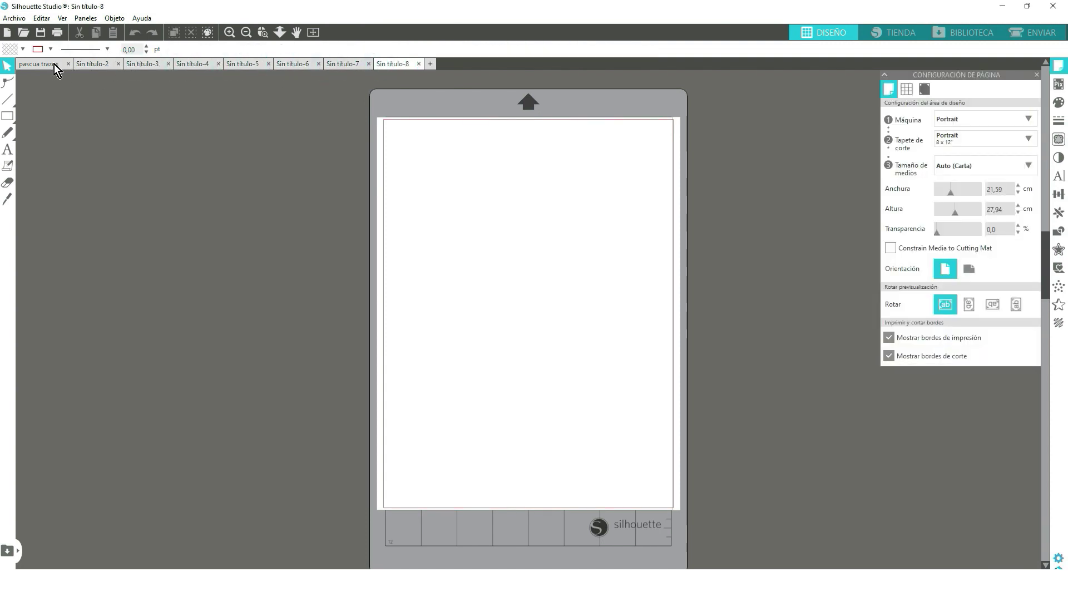
Copy the first Feliz Pascua design with the egg from pascua trazos into Sin título-2 and place it inside the page margins.
{"action": "left_click", "coordinate": [53, 64]}
{"action": "right_click", "coordinate": [492, 148]}
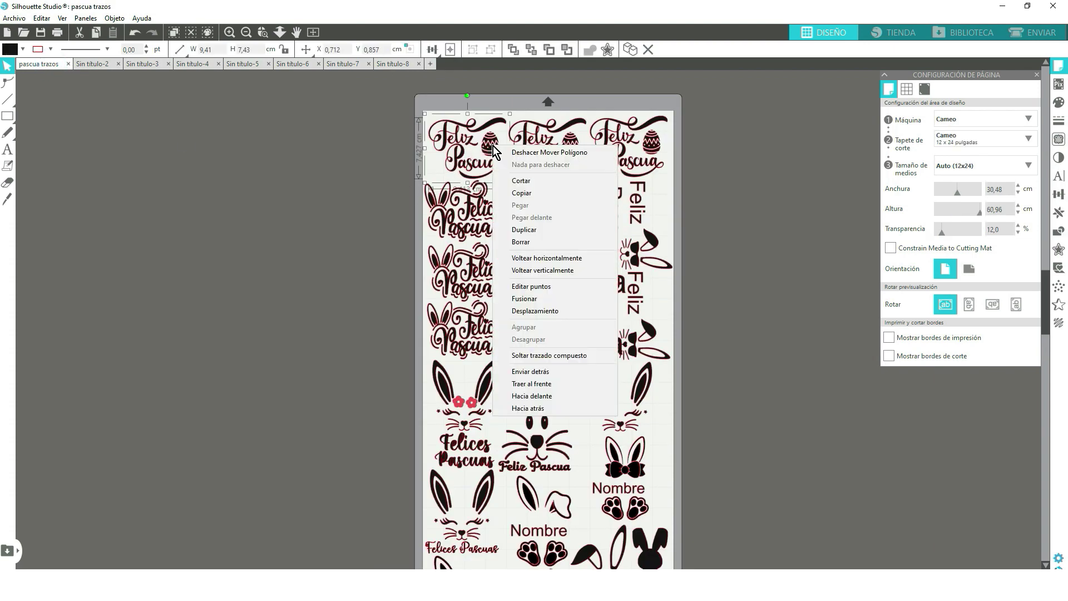
{"action": "left_click", "coordinate": [521, 192]}
{"action": "left_click", "coordinate": [98, 66]}
{"action": "right_click", "coordinate": [465, 222]}
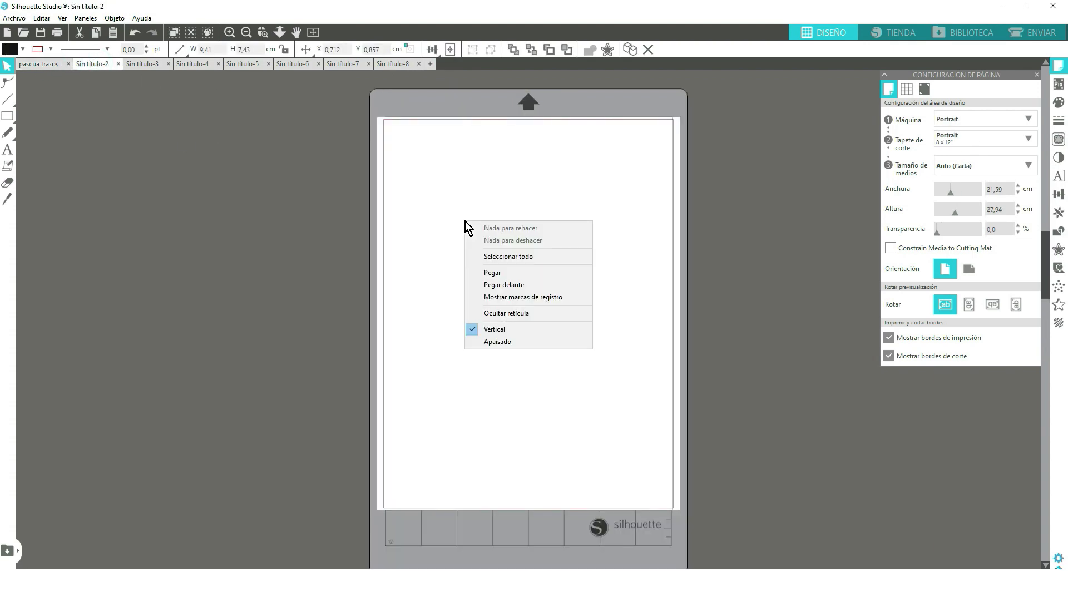
{"action": "left_click", "coordinate": [496, 269]}
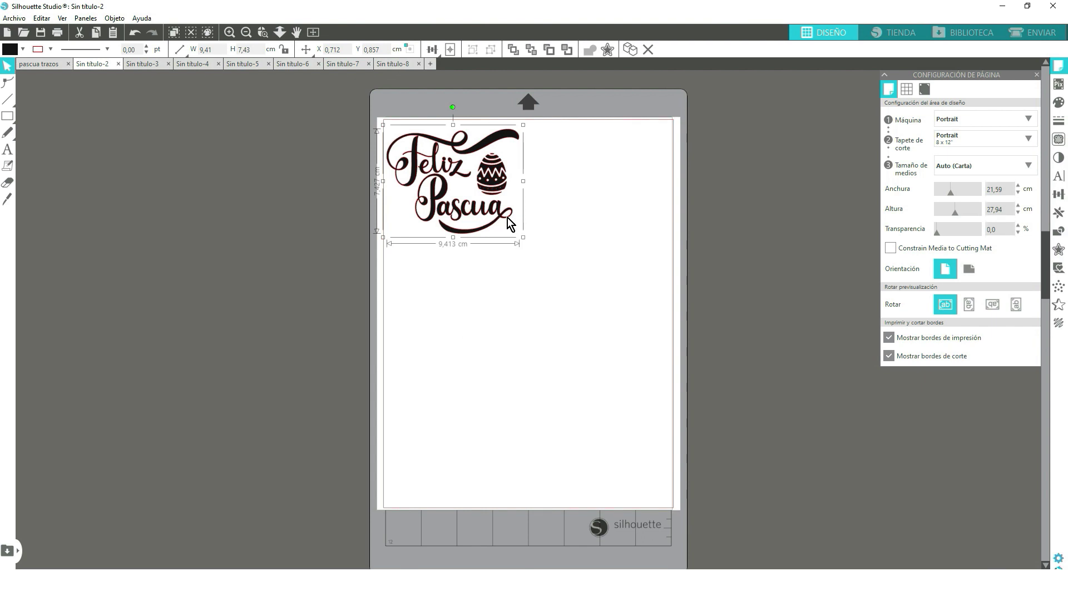
{"action": "left_click_drag", "start_coordinate": [494, 180], "coordinate": [505, 194]}
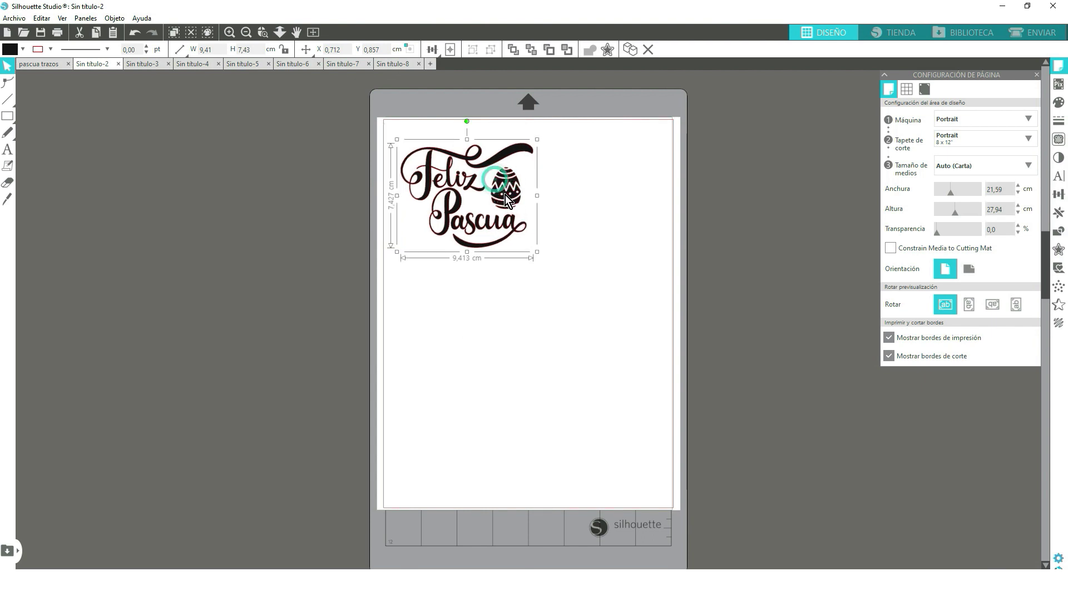
Close Sin título-3, copy the uppermost Felices Pascuas design with bunny ears into Sin título-4 and place it inside the page margins.
{"action": "left_click", "coordinate": [168, 64]}
{"action": "left_click", "coordinate": [46, 64]}
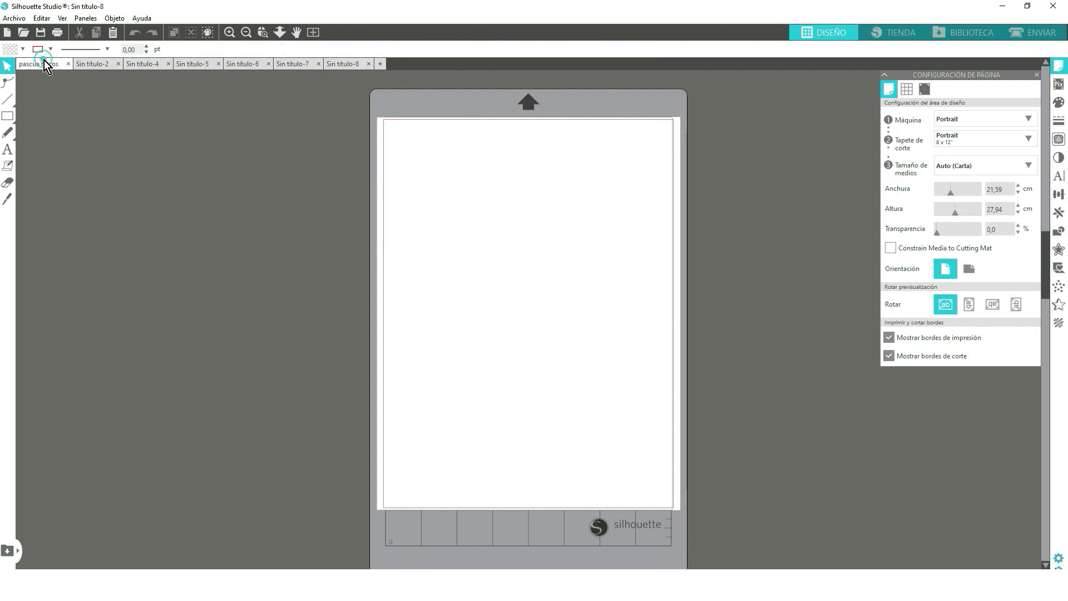
{"action": "left_click", "coordinate": [483, 204]}
{"action": "right_click", "coordinate": [483, 205]}
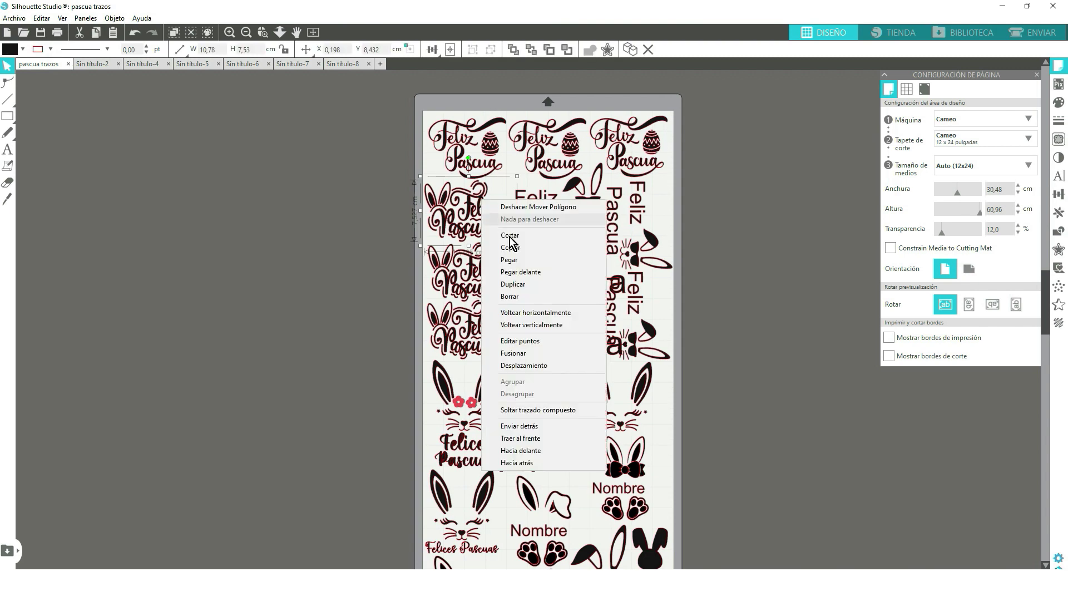
{"action": "left_click", "coordinate": [484, 241]}
{"action": "left_click", "coordinate": [146, 65]}
{"action": "right_click", "coordinate": [442, 199]}
{"action": "left_click", "coordinate": [466, 248]}
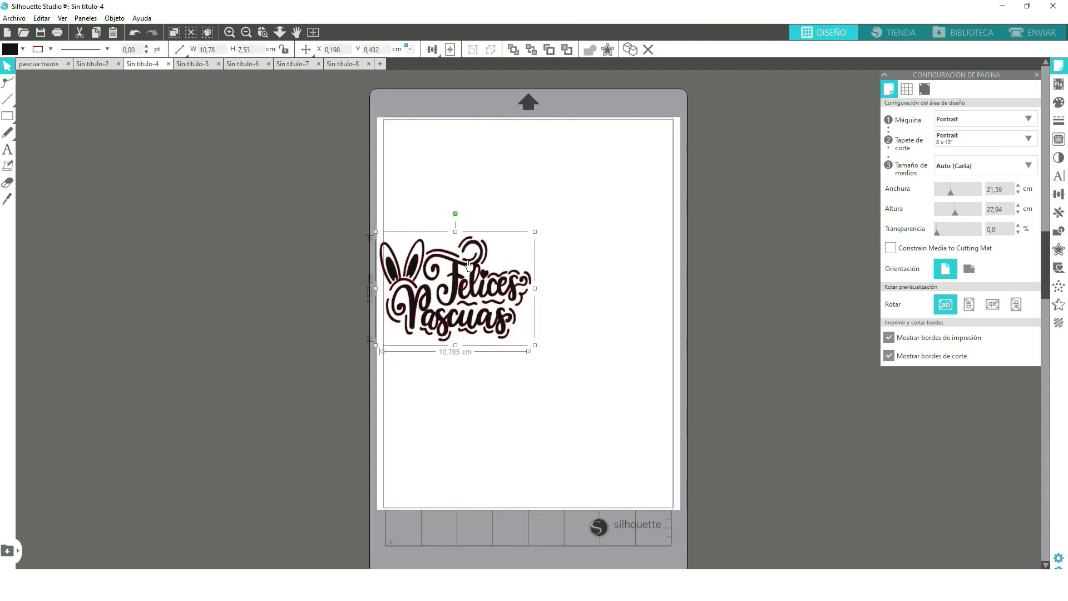
{"action": "left_click_drag", "start_coordinate": [465, 273], "coordinate": [493, 231]}
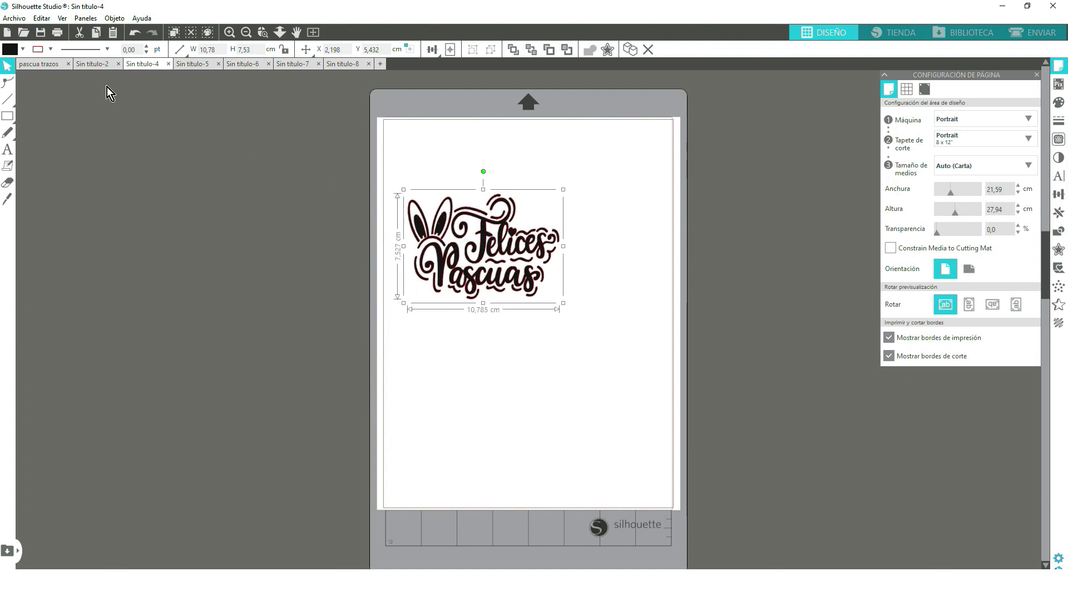
Copy the bunny face with the pink flowers from pascua trazos into Sin título-5.
{"action": "left_click", "coordinate": [191, 65]}
{"action": "left_click", "coordinate": [40, 65]}
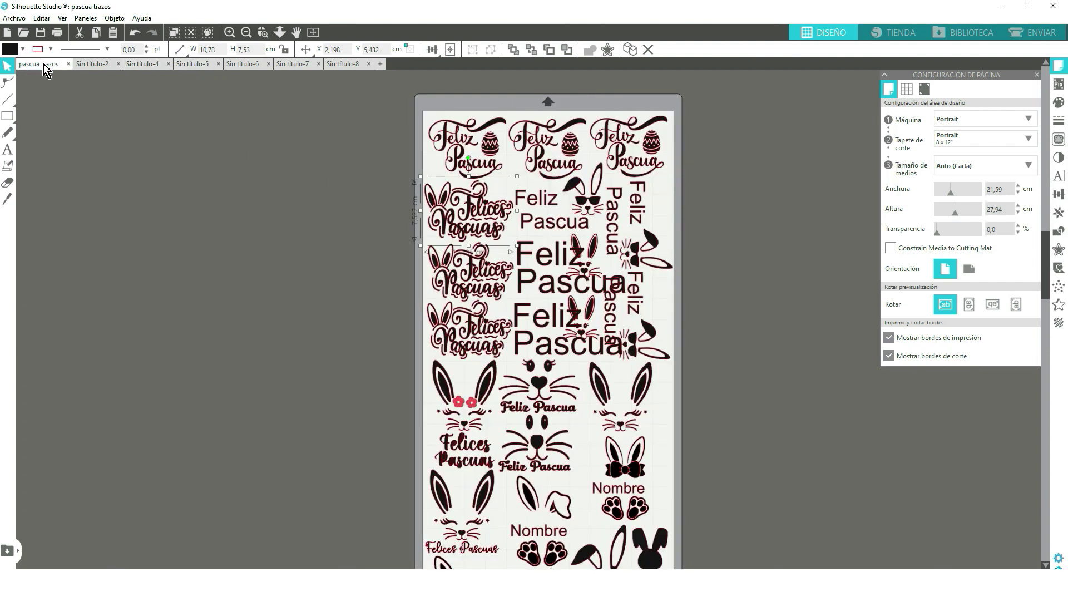
{"action": "right_click", "coordinate": [483, 393]}
{"action": "left_click", "coordinate": [512, 150]}
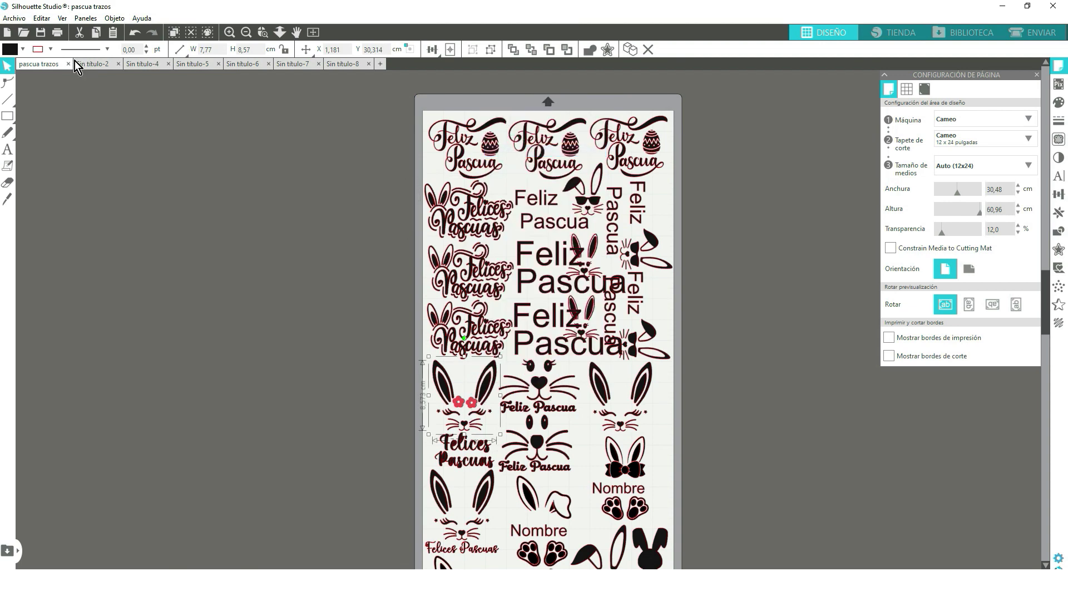
{"action": "left_click", "coordinate": [200, 66]}
{"action": "right_click", "coordinate": [440, 201]}
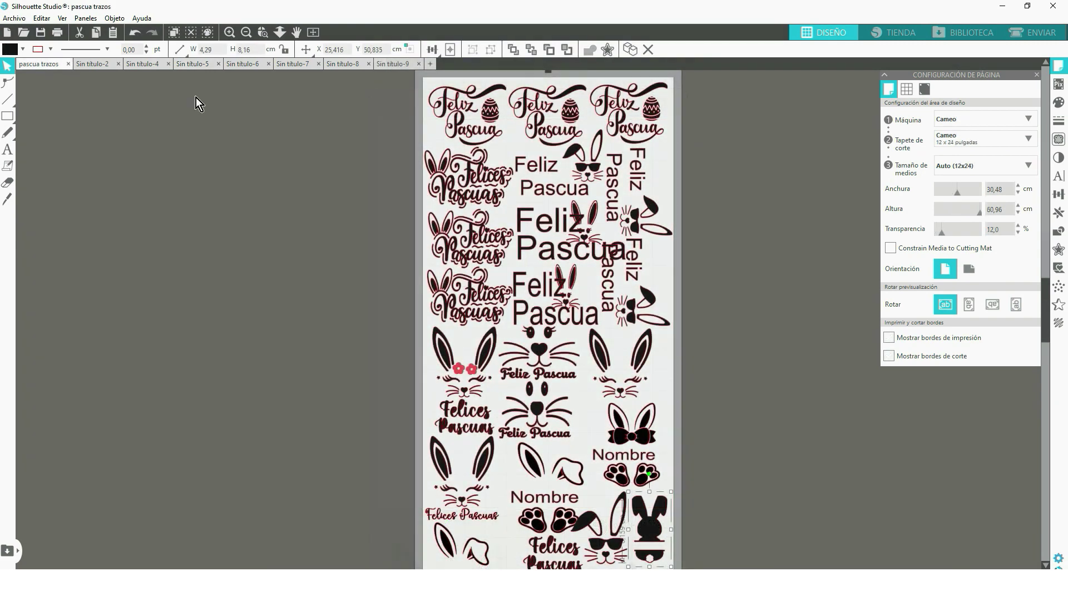
Review the designs distributed across the documents Sin título-2 through Sin título-9.
{"action": "left_click", "coordinate": [100, 64]}
{"action": "left_click", "coordinate": [135, 64]}
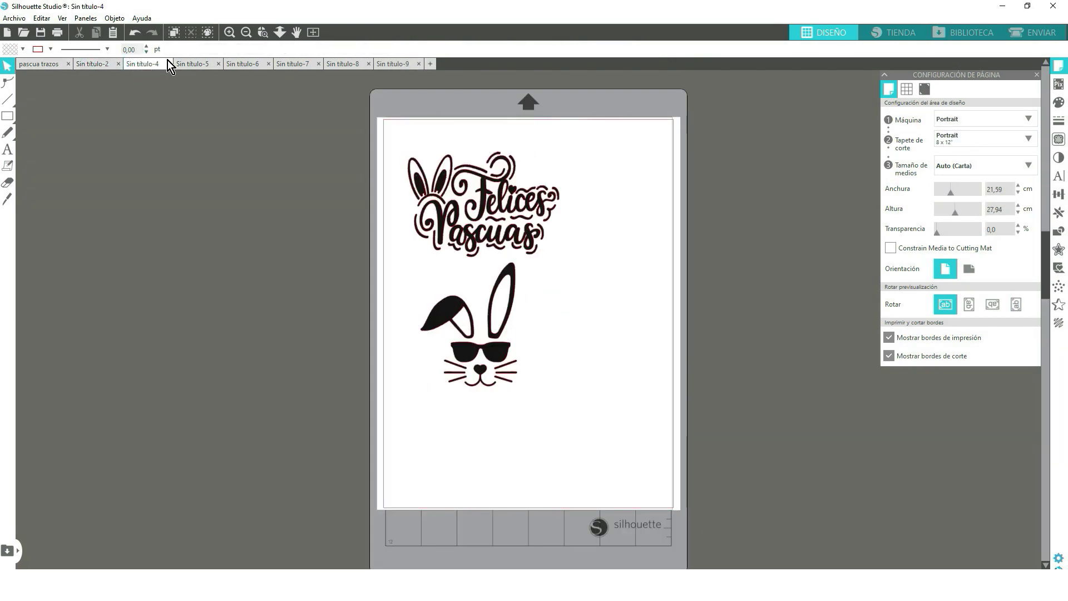
{"action": "left_click", "coordinate": [192, 64]}
{"action": "left_click", "coordinate": [243, 65]}
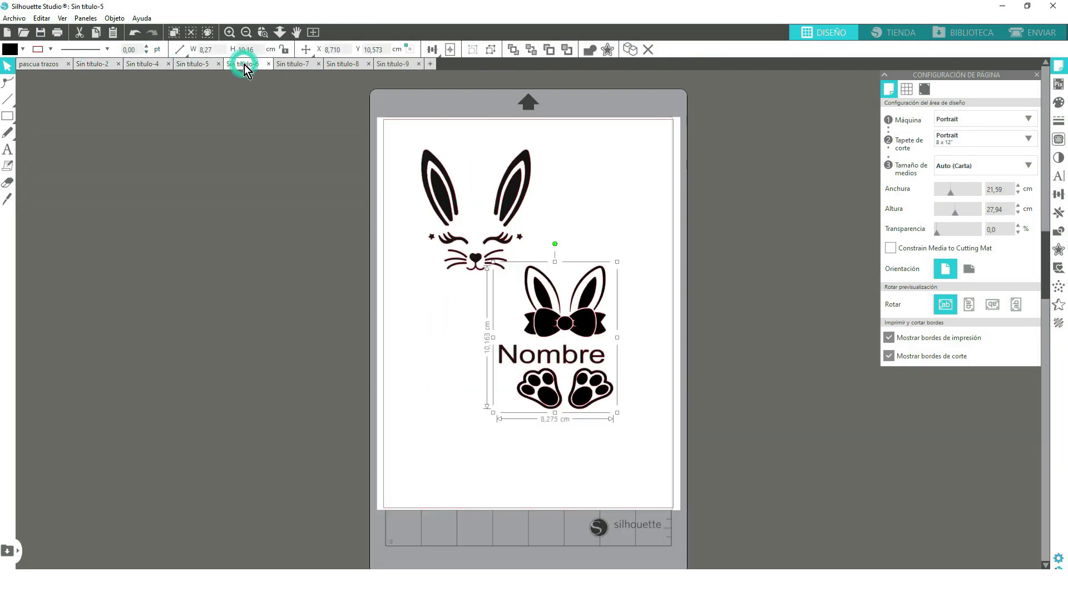
{"action": "left_click", "coordinate": [289, 64]}
{"action": "left_click", "coordinate": [341, 64]}
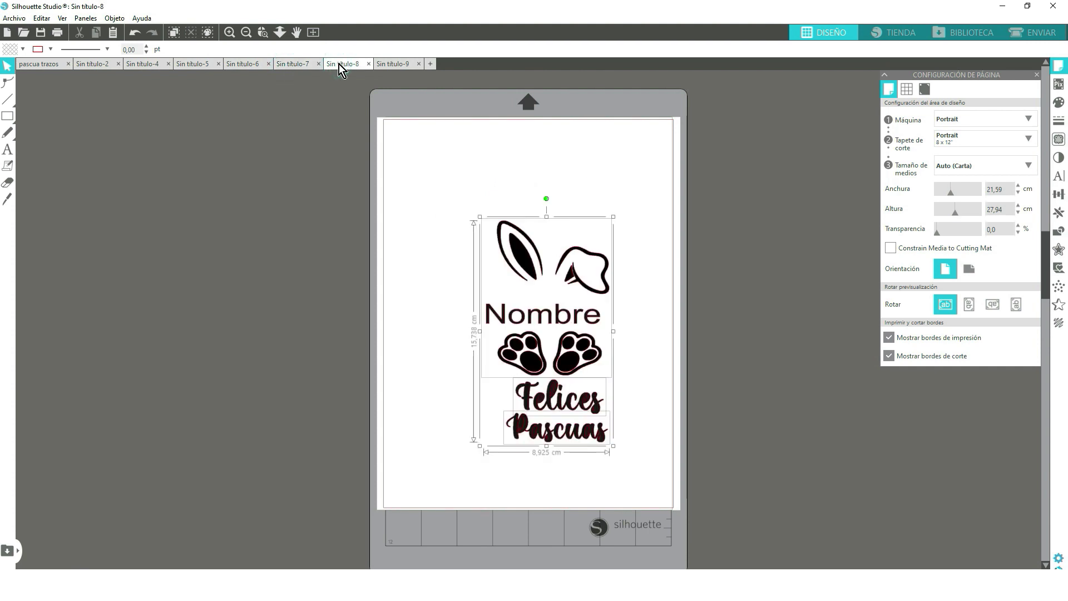
{"action": "left_click", "coordinate": [391, 64]}
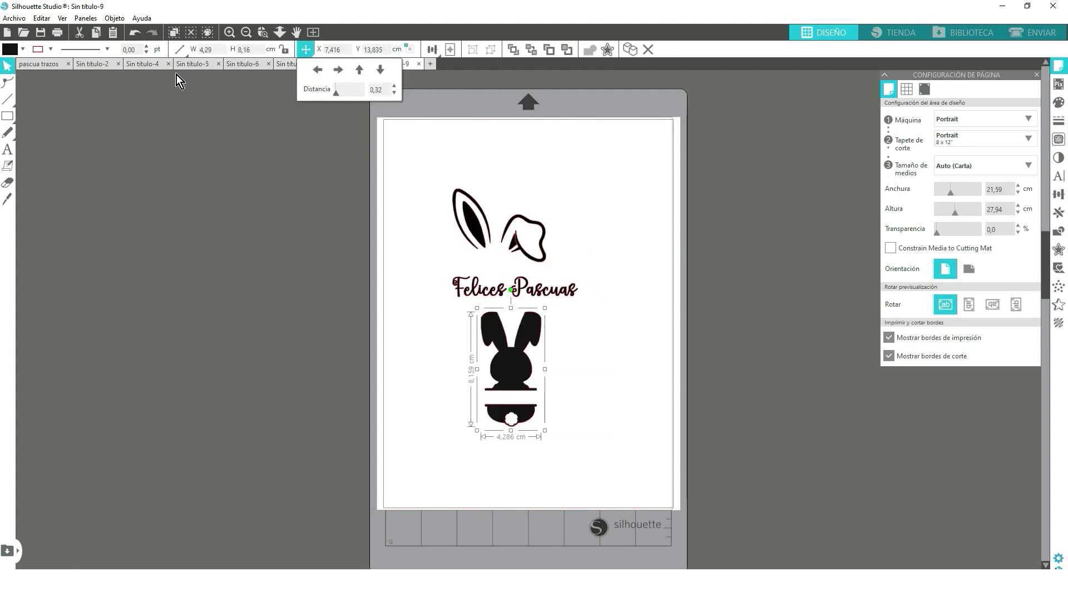
Save the document Sin título-2 to disk in Nueva carpeta under the name 1.
{"action": "left_click", "coordinate": [92, 64]}
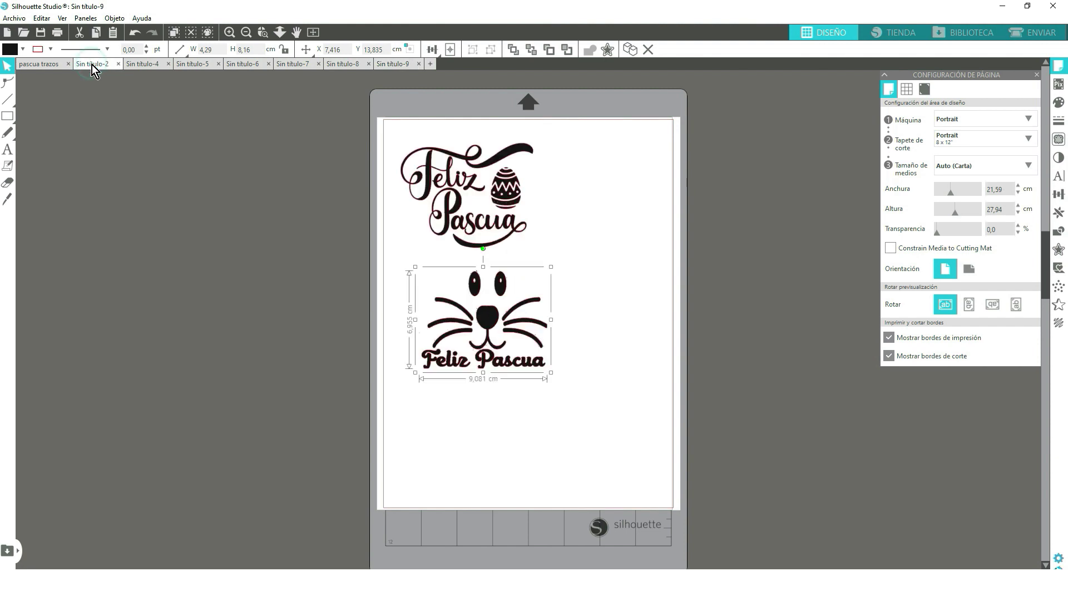
{"action": "left_click", "coordinate": [14, 18]}
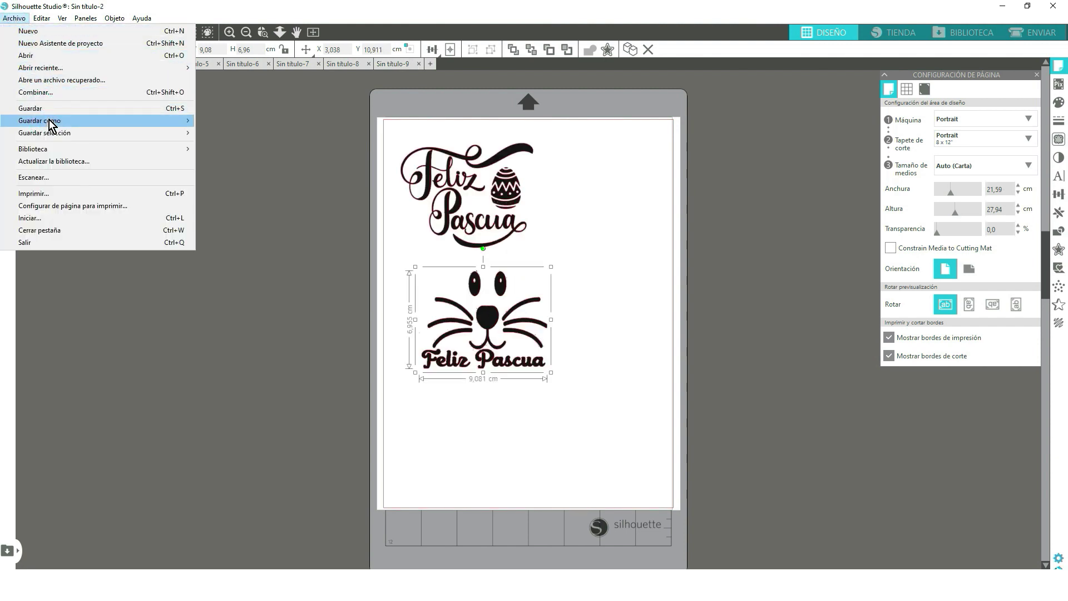
{"action": "mouse_move", "coordinate": [49, 121]}
{"action": "left_click", "coordinate": [228, 121]}
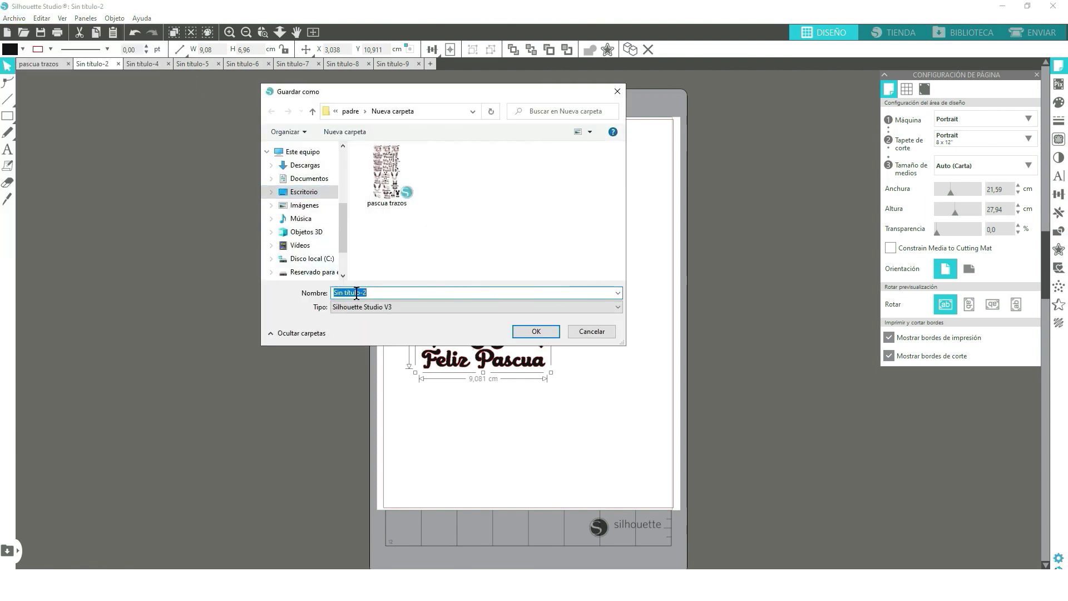
{"action": "type", "text": "1"}
{"action": "left_click", "coordinate": [525, 329]}
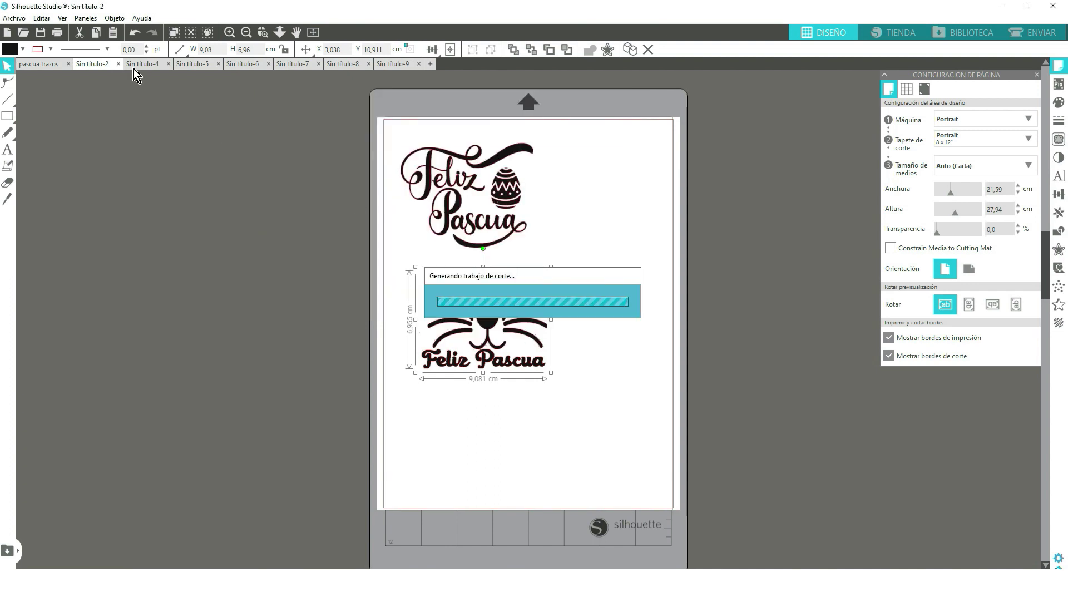
{"action": "left_click", "coordinate": [119, 65]}
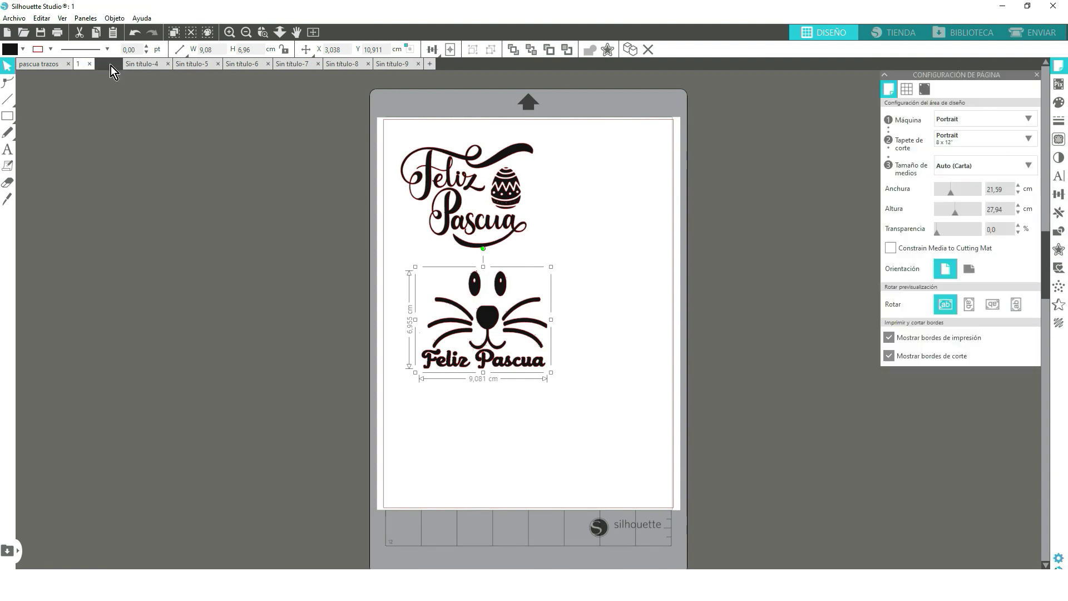
Save another copy of document 1 to disk in Nueva carpeta under the name 2.
{"action": "left_click", "coordinate": [79, 63]}
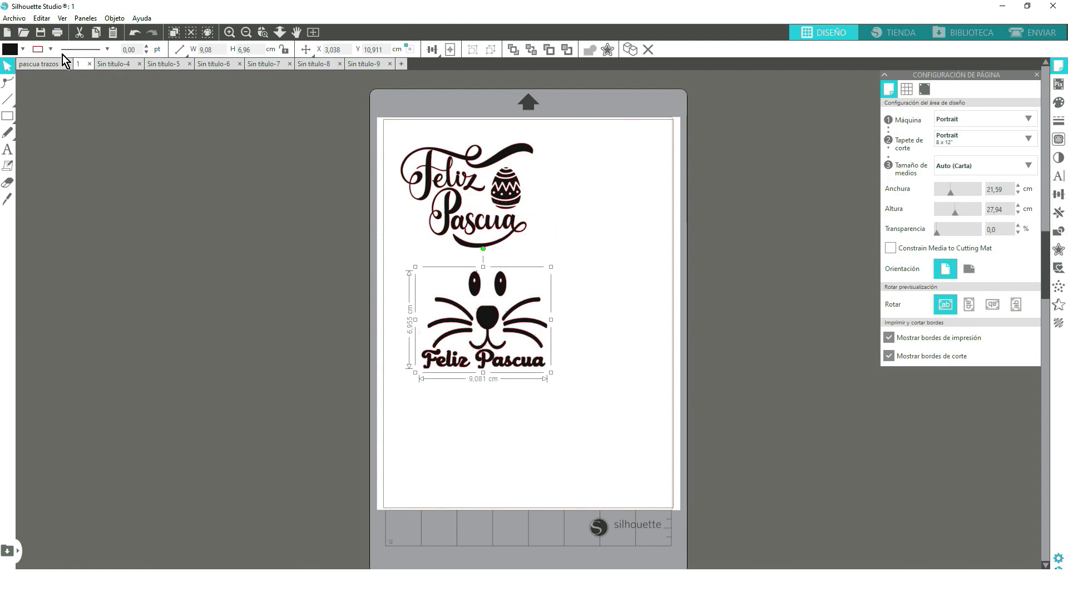
{"action": "left_click", "coordinate": [14, 18]}
{"action": "mouse_move", "coordinate": [48, 124]}
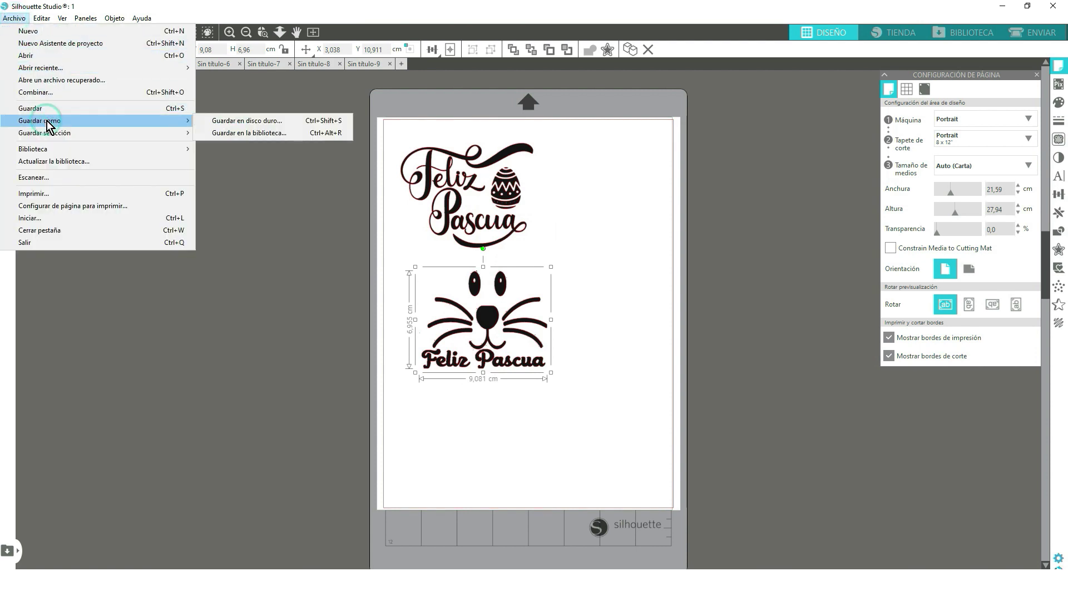
{"action": "left_click", "coordinate": [215, 122]}
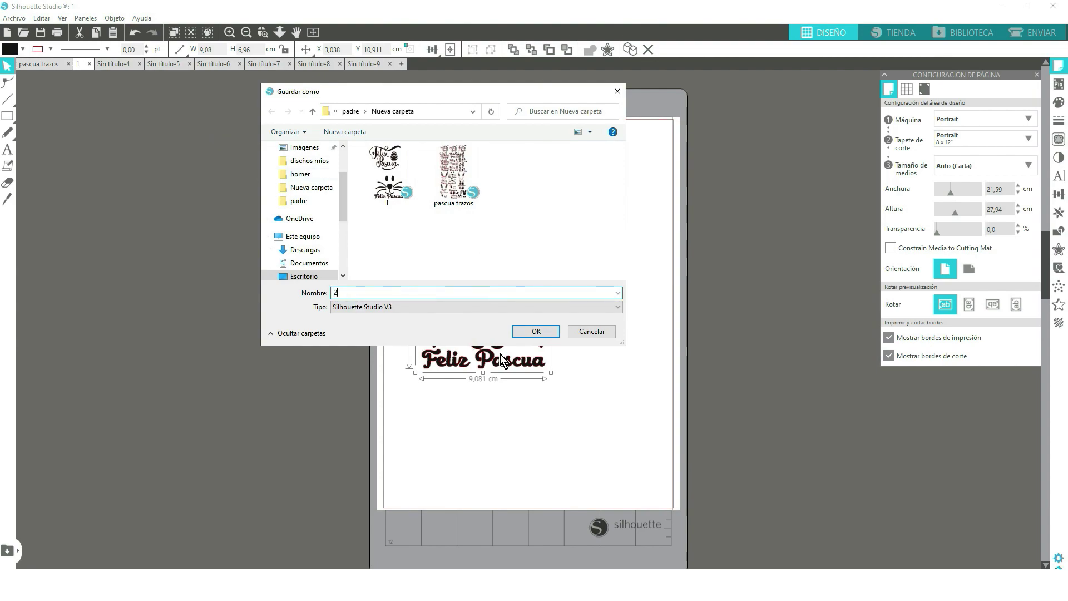
{"action": "left_click", "coordinate": [533, 334]}
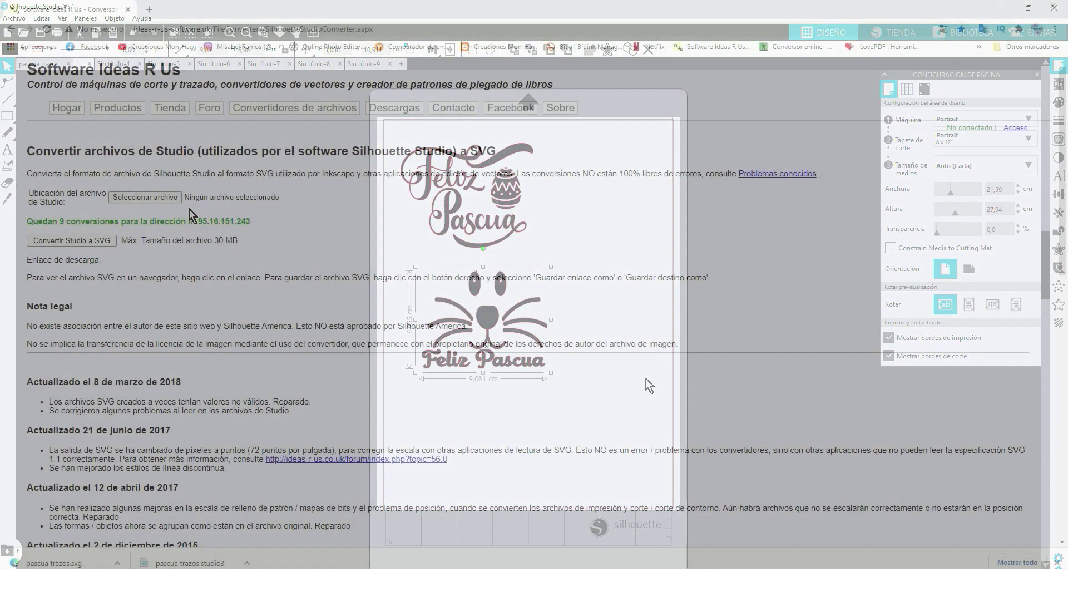
Switch to the Software Ideas R Us converter in the browser, convert studio file 1 to SVG and save the result as 1.svg.
{"action": "left_click", "coordinate": [158, 198]}
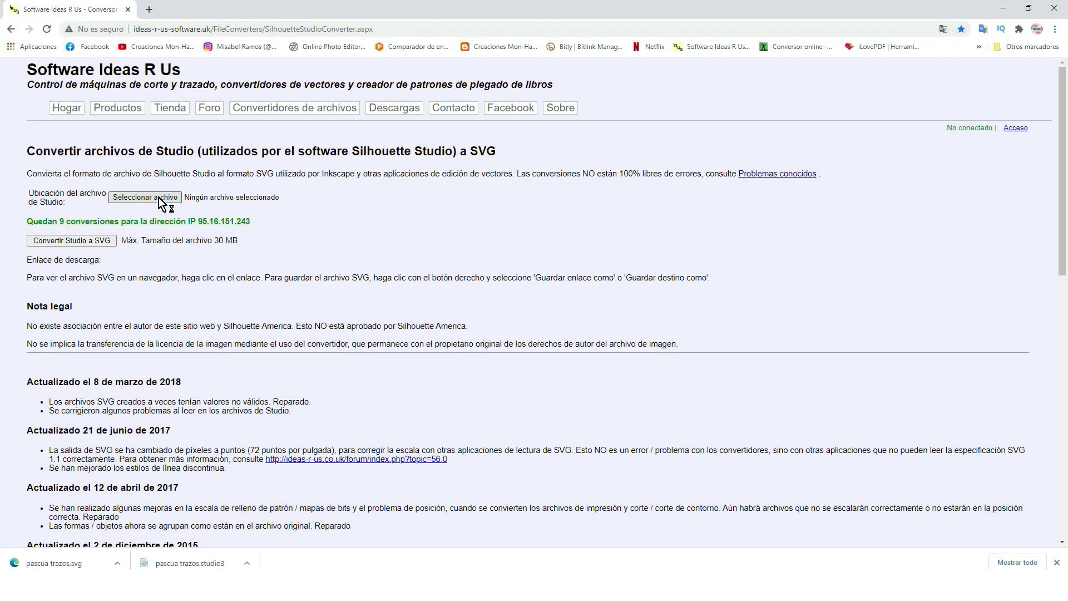
{"action": "left_click", "coordinate": [129, 92]}
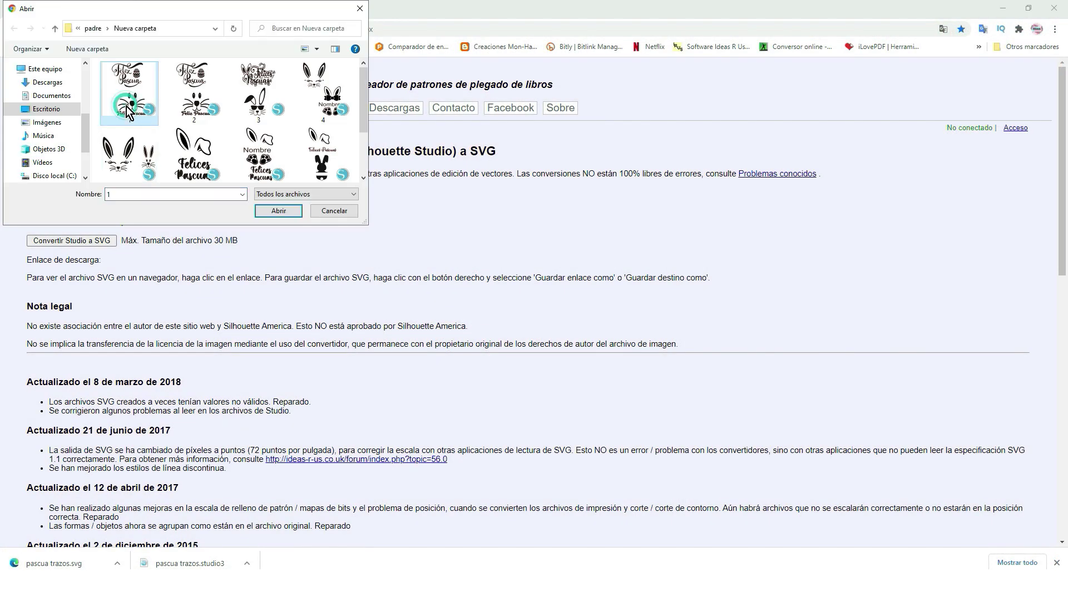
{"action": "left_click", "coordinate": [278, 211]}
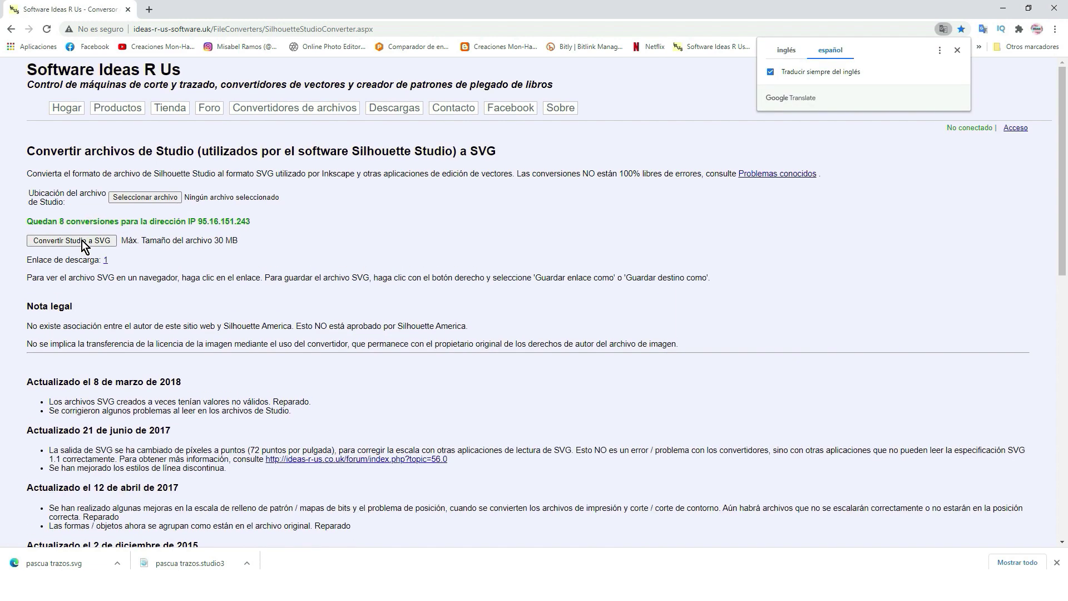
{"action": "left_click", "coordinate": [106, 261]}
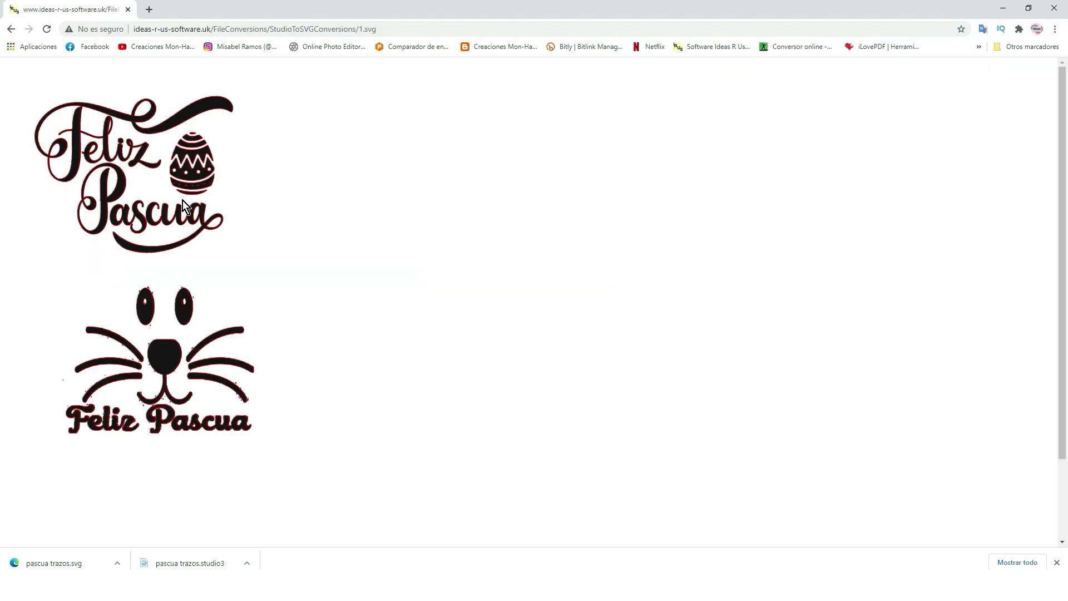
{"action": "right_click", "coordinate": [190, 175]}
{"action": "left_click", "coordinate": [221, 226]}
{"action": "left_click", "coordinate": [272, 211]}
Return to the converter page, convert 2.studio3 to SVG and save the result as 2.svg in Nueva carpeta.
{"action": "left_click", "coordinate": [723, 47]}
{"action": "left_click", "coordinate": [143, 199]}
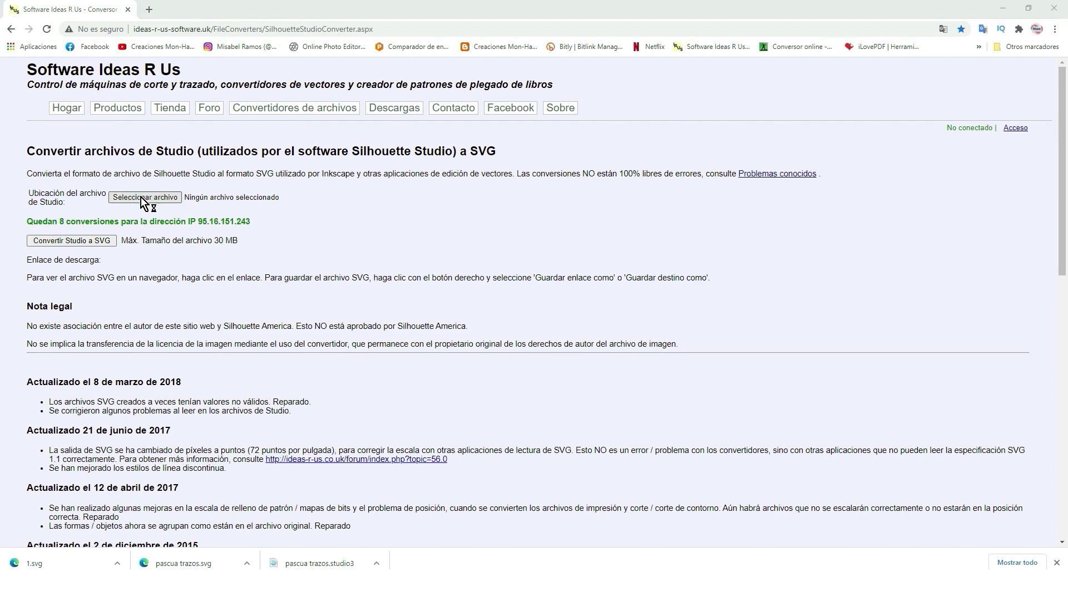
{"action": "left_click", "coordinate": [258, 92]}
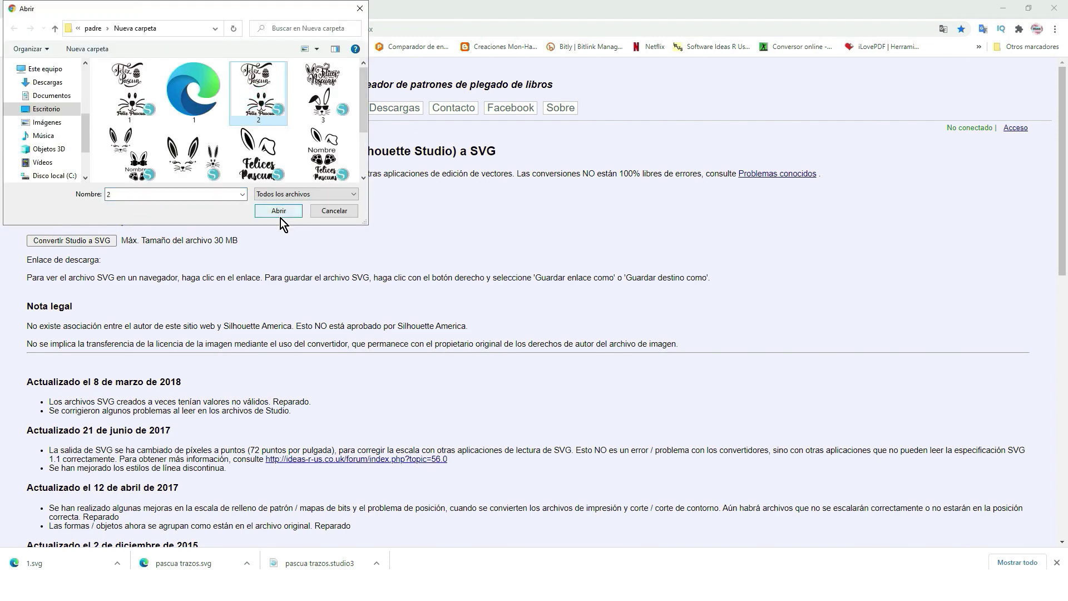
{"action": "left_click", "coordinate": [280, 212]}
{"action": "left_click", "coordinate": [96, 241]}
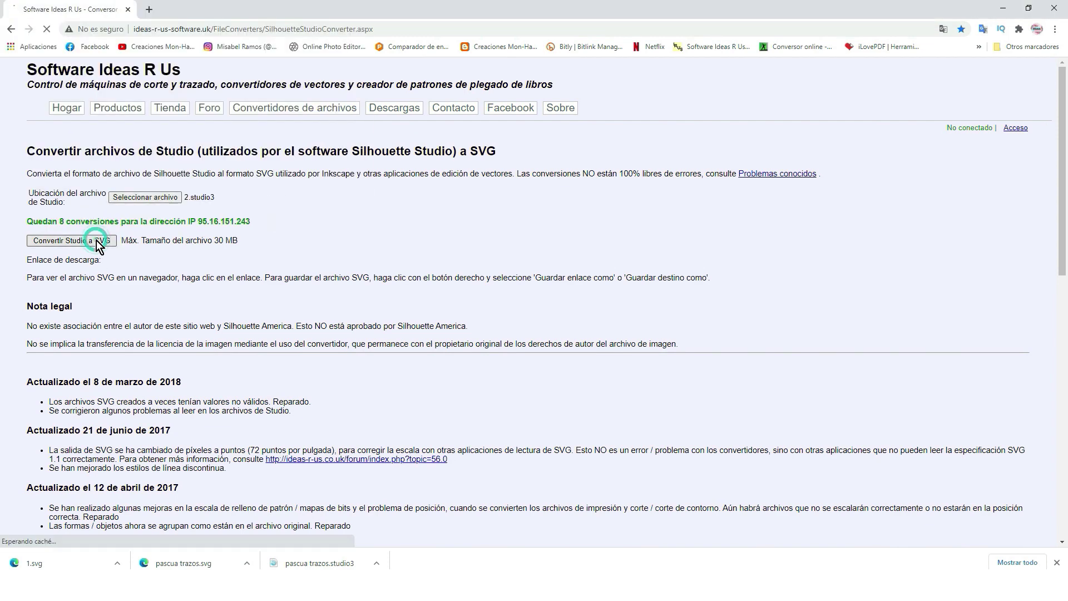
{"action": "left_click", "coordinate": [106, 260]}
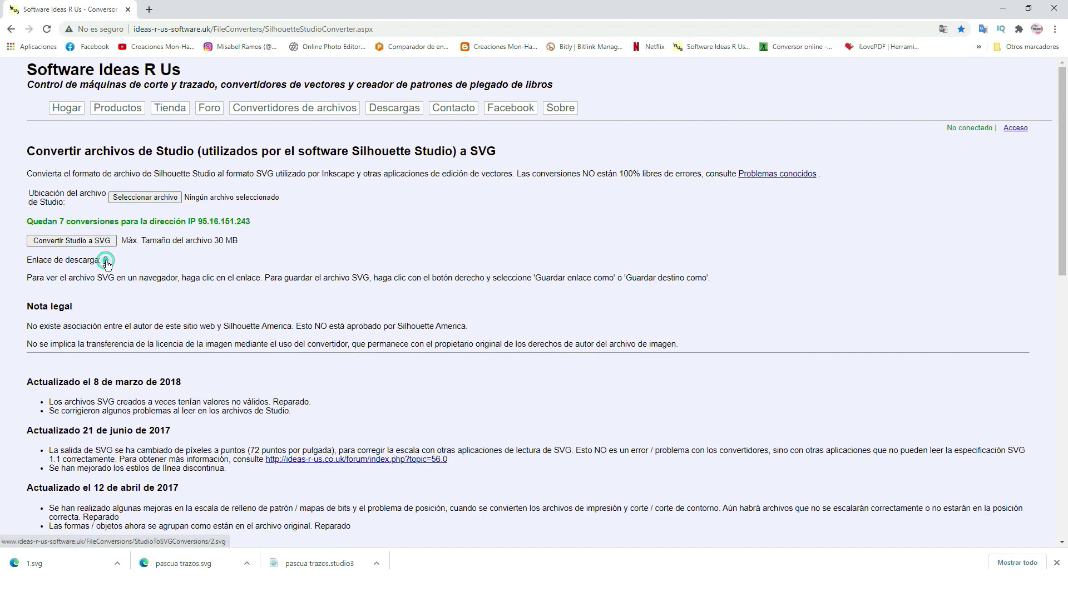
{"action": "right_click", "coordinate": [199, 151]}
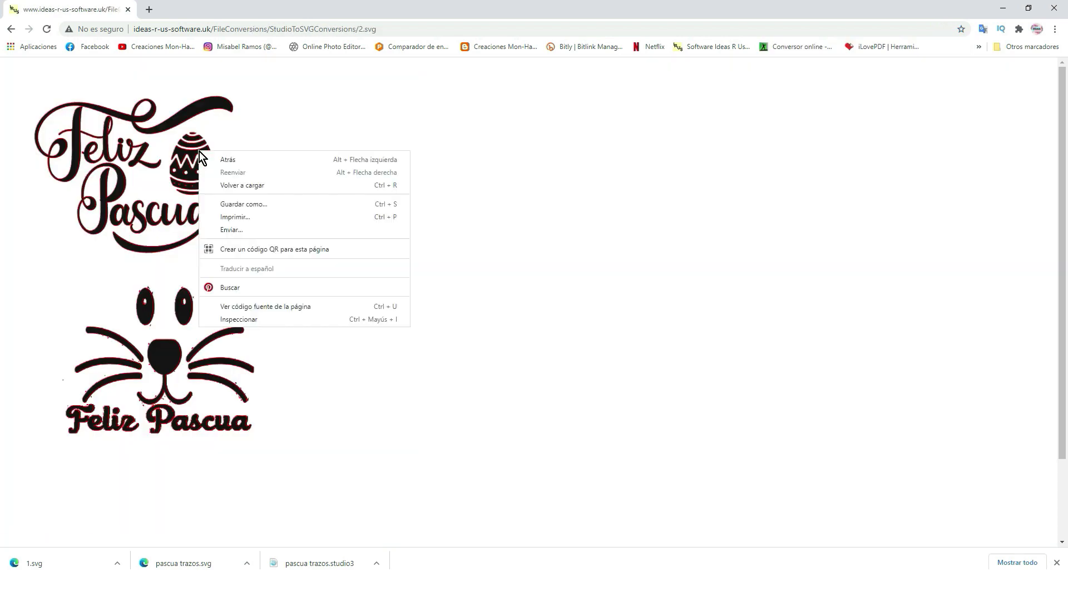
{"action": "left_click", "coordinate": [236, 204]}
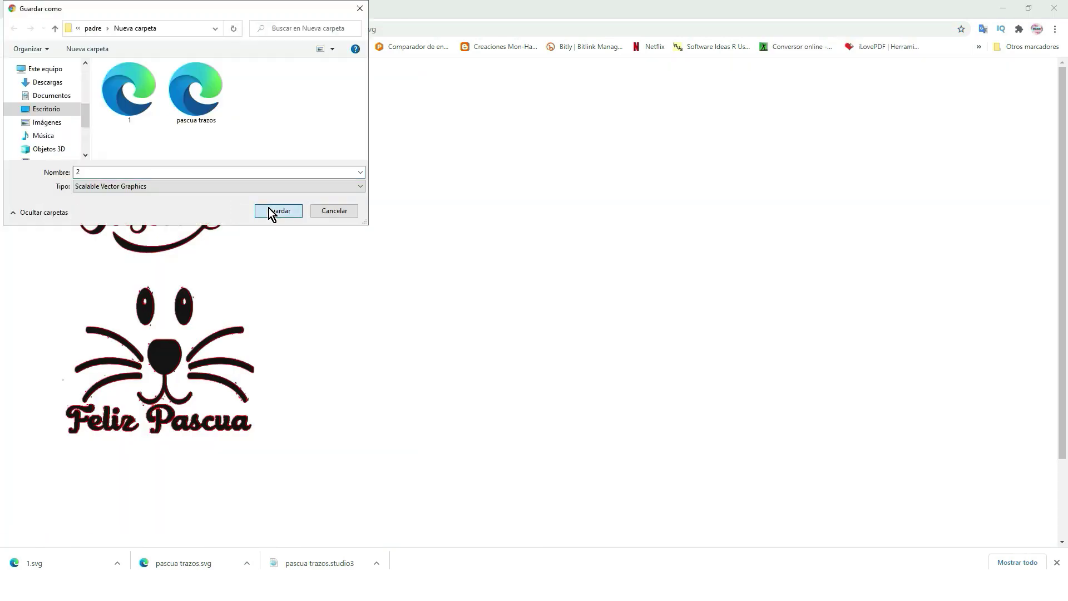
{"action": "left_click", "coordinate": [269, 210]}
Reopen the converter page and convert 3.studio3 from Nueva carpeta to SVG.
{"action": "left_click", "coordinate": [722, 45]}
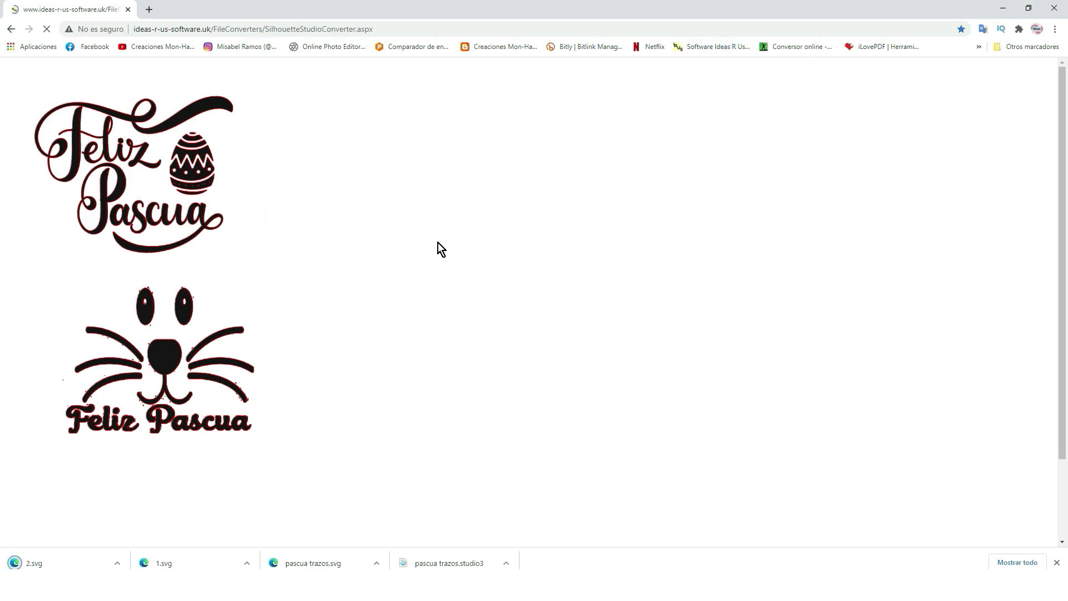
{"action": "left_click", "coordinate": [152, 197]}
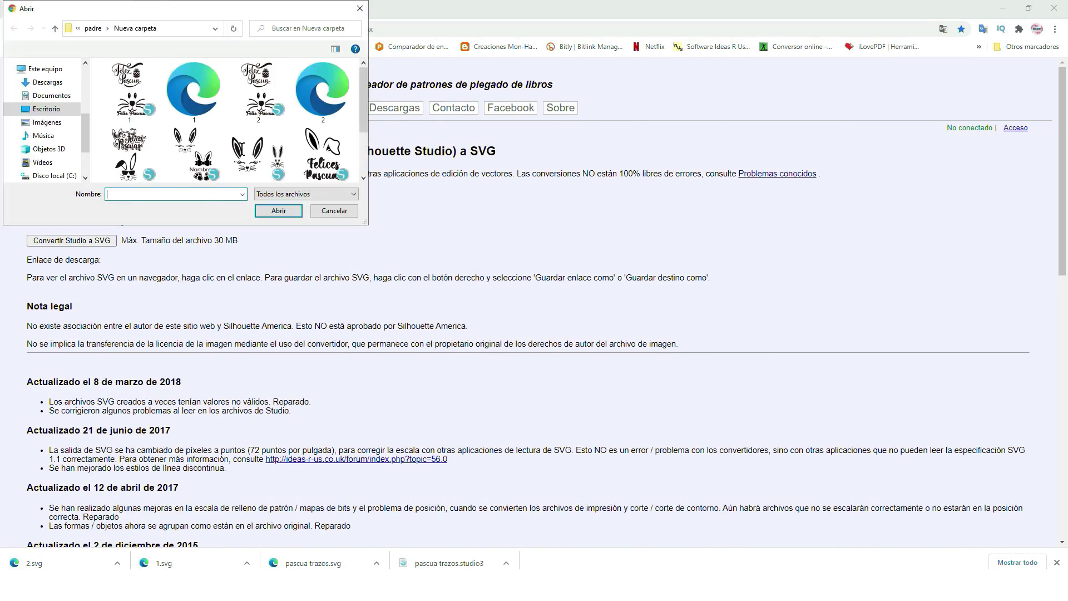
{"action": "scroll", "coordinate": [162, 154], "scroll_direction": "down", "scroll_amount": 1}
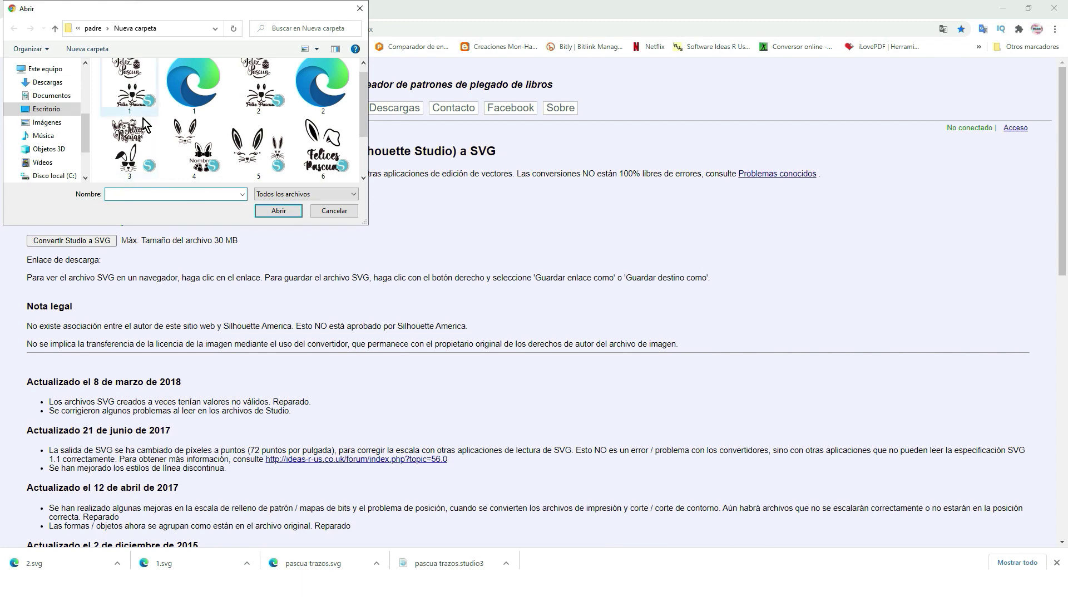
{"action": "left_click", "coordinate": [139, 155]}
{"action": "left_click", "coordinate": [270, 212]}
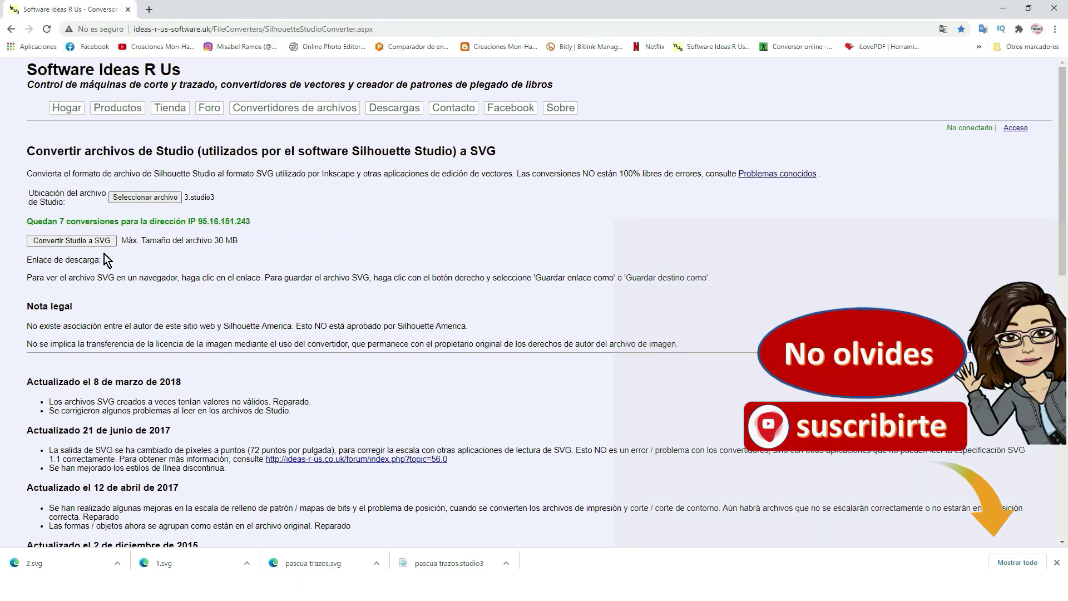
{"action": "left_click", "coordinate": [91, 243]}
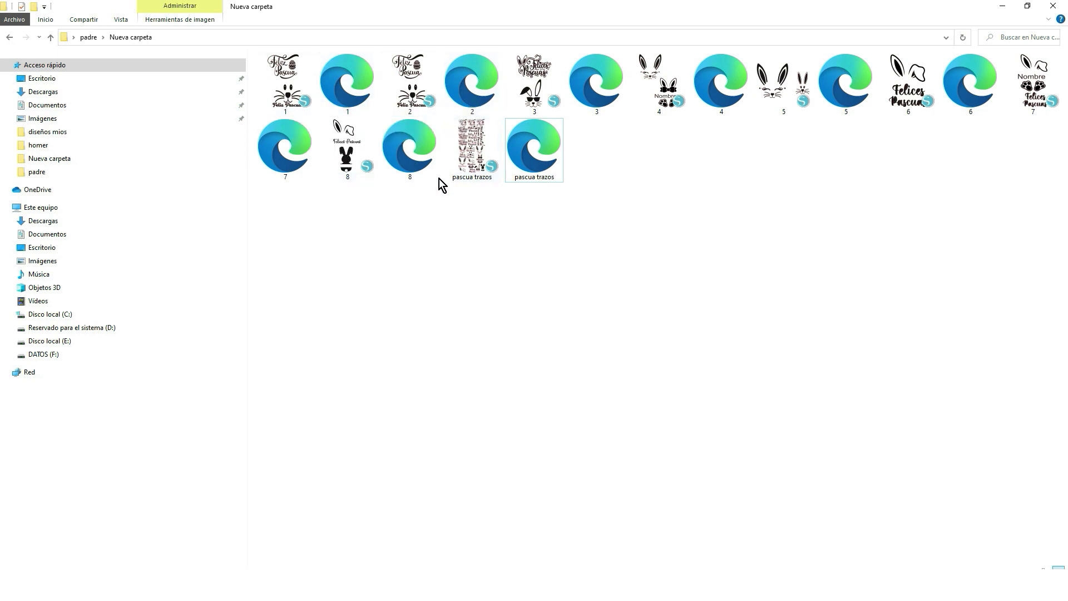
Import file 1's SVG into Brother CanvasWorkspace and move both Feliz Pascua designs to the right side of the mat.
{"action": "left_click_drag", "start_coordinate": [341, 103], "coordinate": [532, 305]}
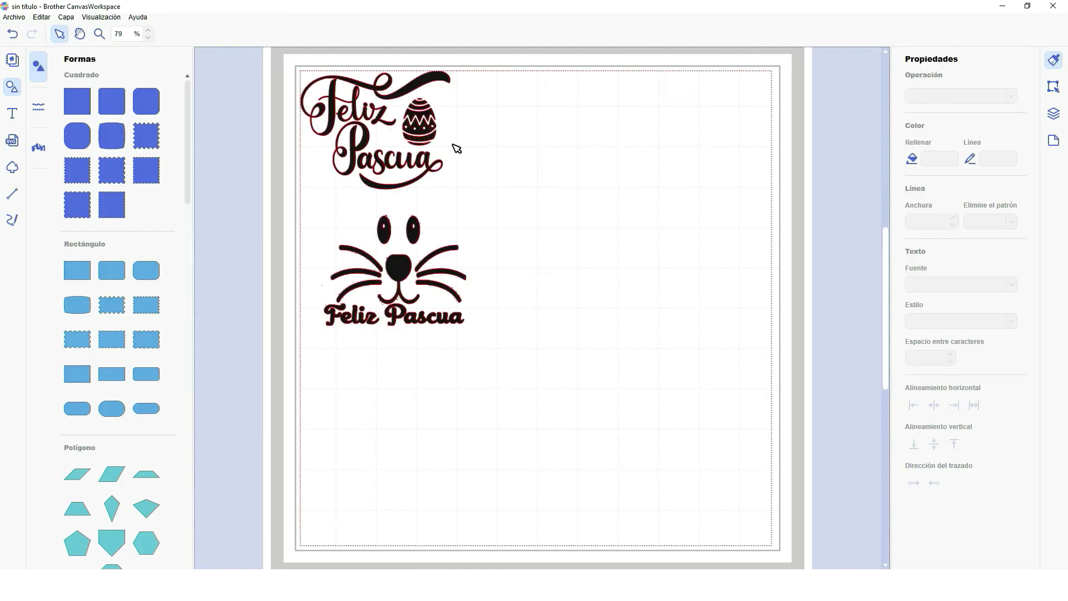
{"action": "left_click_drag", "start_coordinate": [430, 135], "coordinate": [631, 159]}
{"action": "left_click_drag", "start_coordinate": [406, 283], "coordinate": [716, 354]}
{"action": "left_click_drag", "start_coordinate": [631, 157], "coordinate": [746, 174]}
{"action": "left_click", "coordinate": [698, 310]}
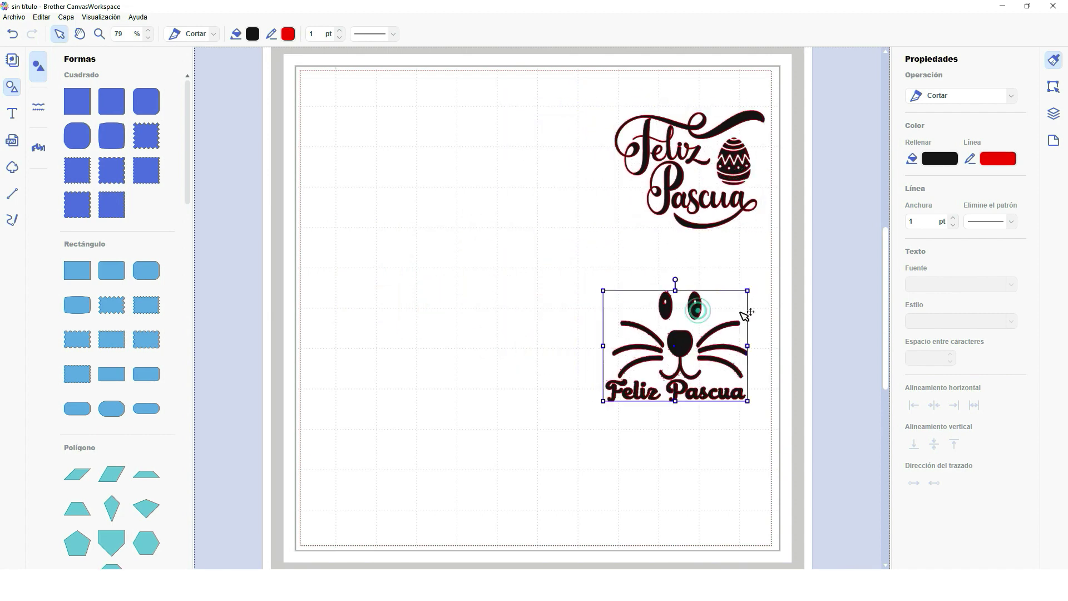
{"action": "left_click_drag", "start_coordinate": [698, 310], "coordinate": [739, 311]}
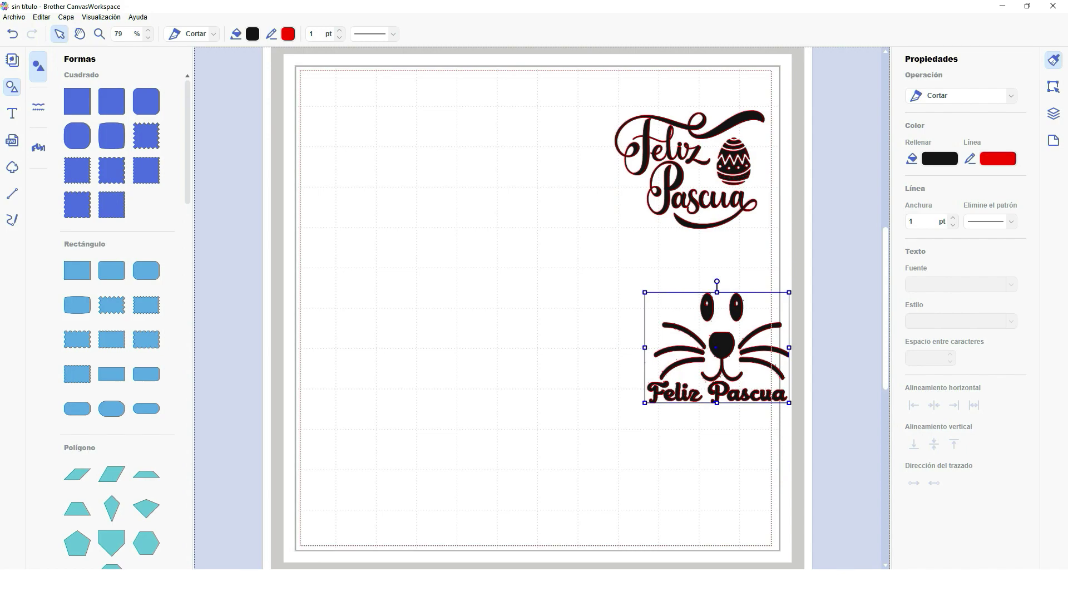
Import the pascua trazos SVG from Nueva carpeta onto the same mat.
{"action": "left_click", "coordinate": [581, 545]}
{"action": "left_click_drag", "start_coordinate": [542, 164], "coordinate": [336, 342]}
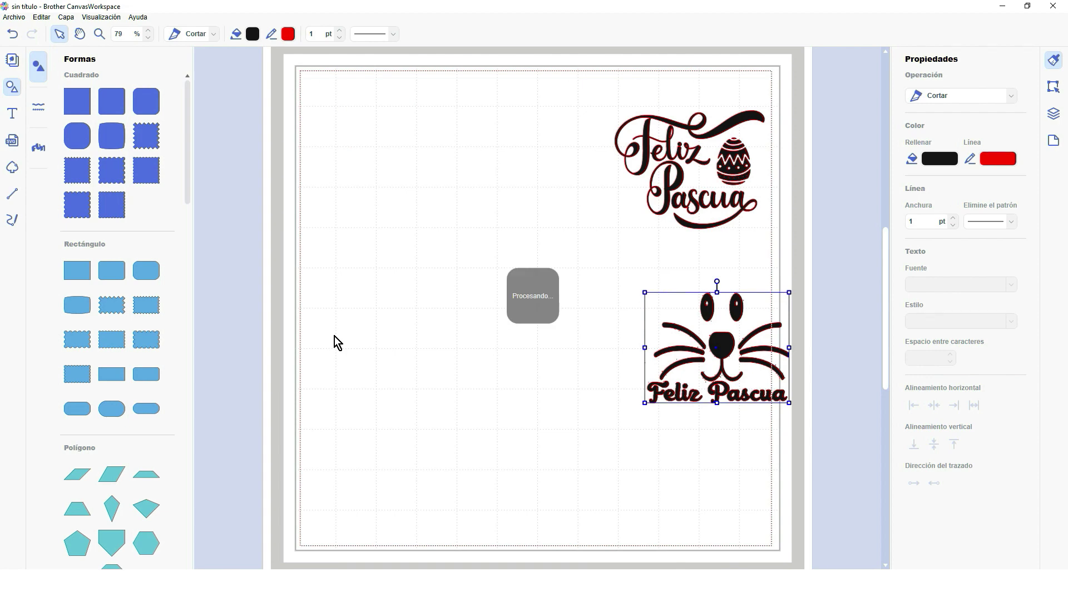
{"action": "left_click", "coordinate": [631, 317]}
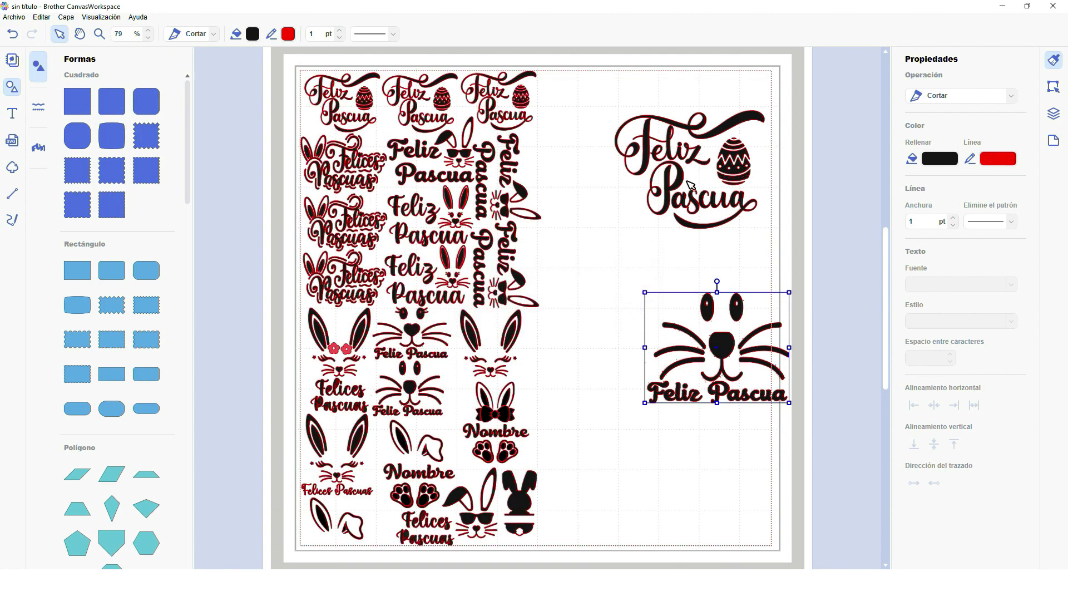
Try moving the first small Feliz Pascua design and the plain bunny face's inner ear separately, and undo the moves.
{"action": "left_click", "coordinate": [538, 307]}
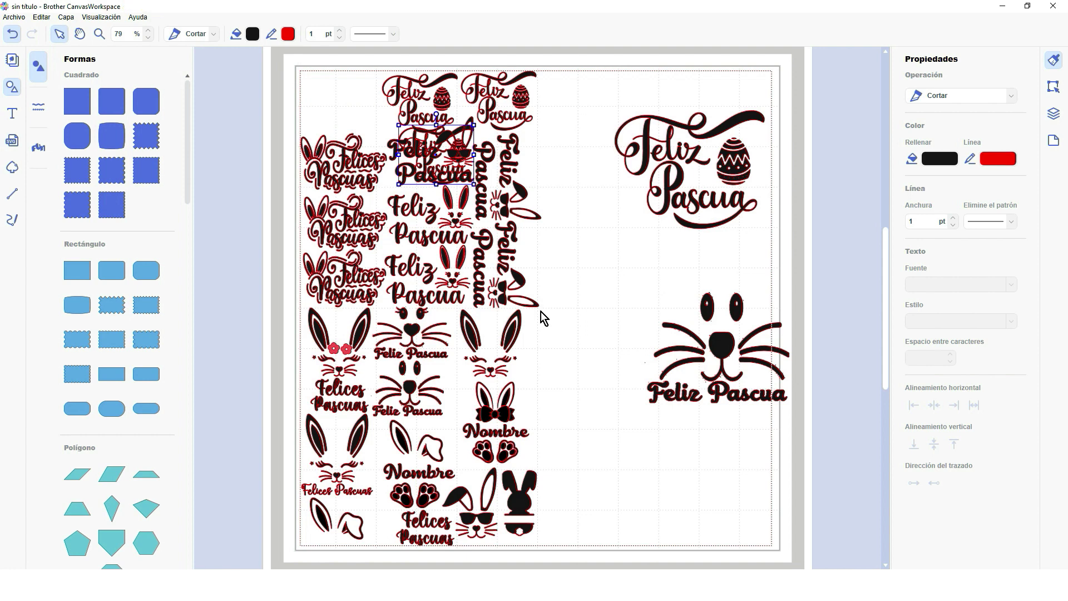
{"action": "left_click", "coordinate": [511, 335]}
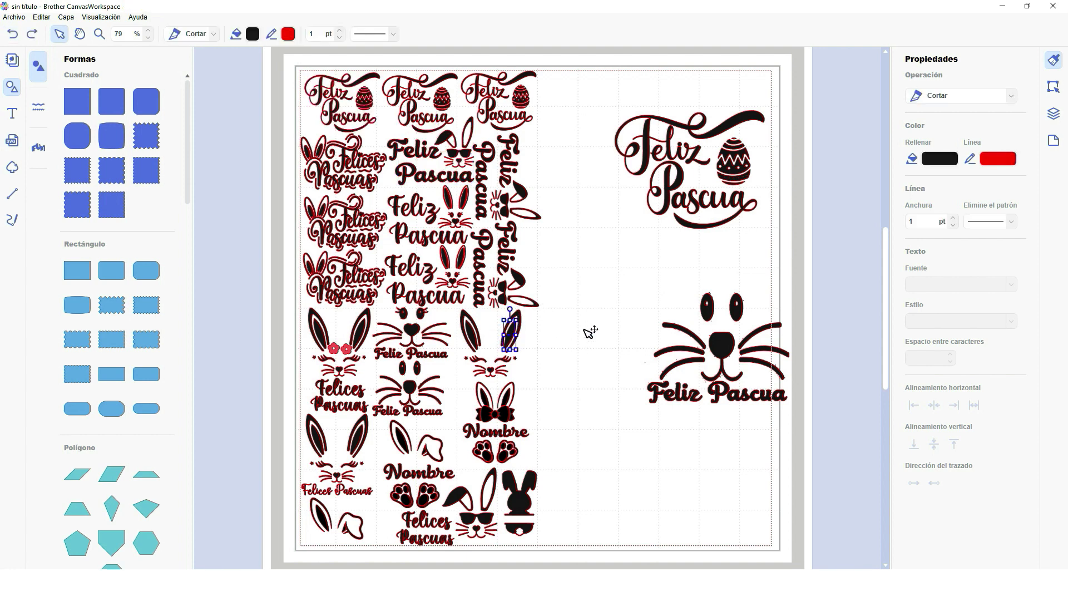
{"action": "key", "text": "ctrl+y"}
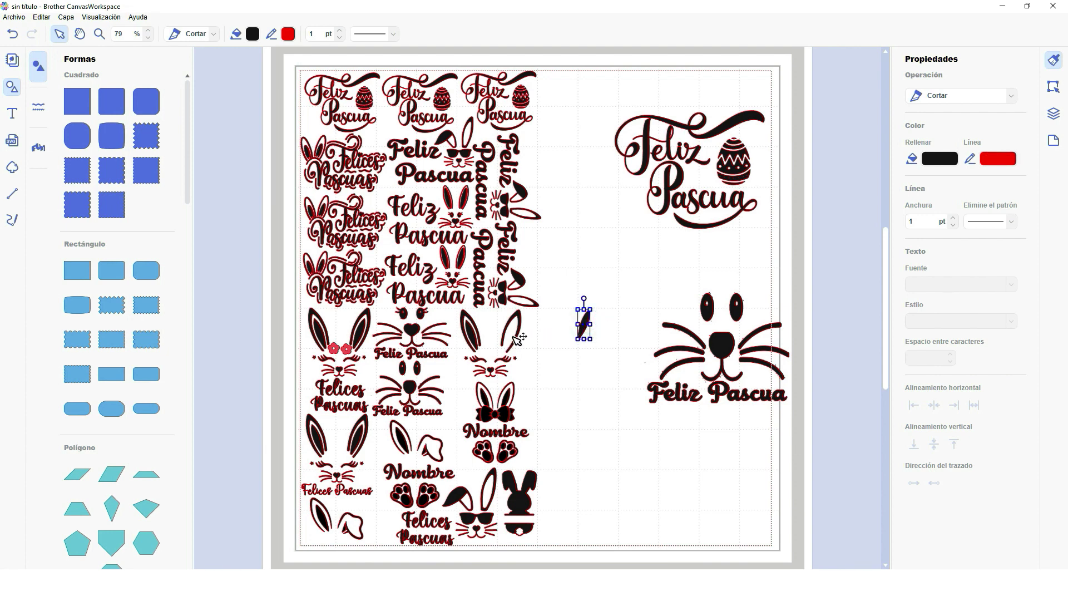
{"action": "left_click", "coordinate": [12, 36]}
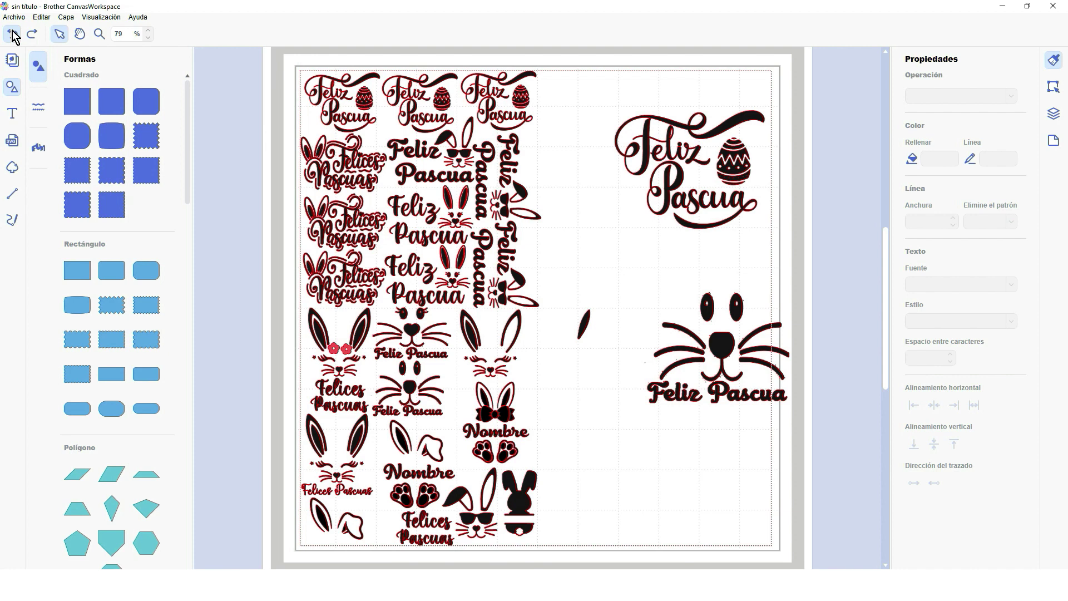
{"action": "left_click", "coordinate": [12, 34]}
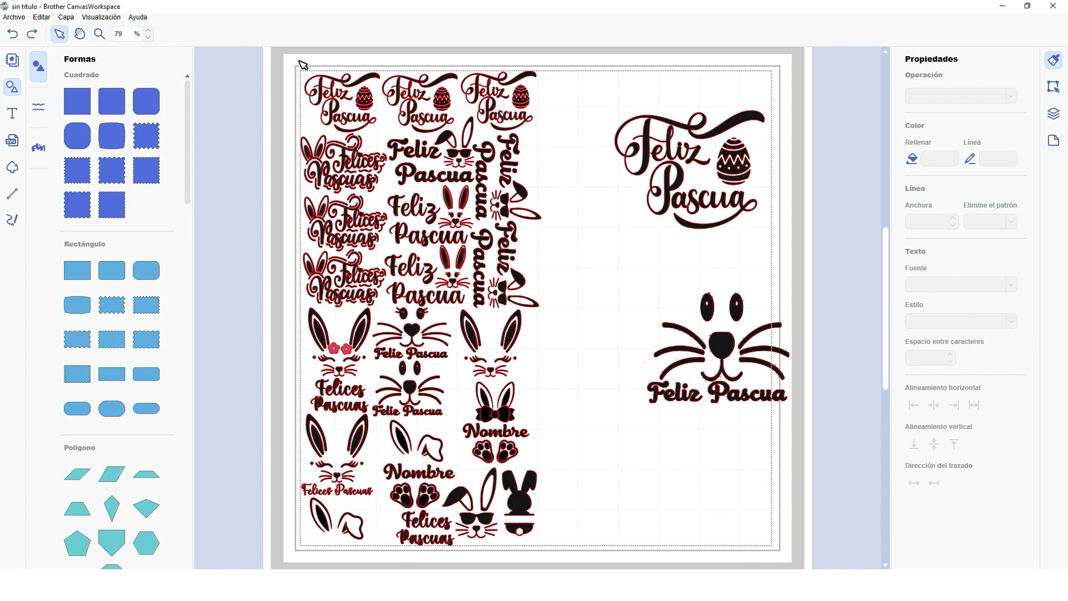
Shrink the large whiskered Feliz Pascua design so it fits within the mat's cutting area.
{"action": "left_click", "coordinate": [720, 348]}
{"action": "left_click_drag", "start_coordinate": [789, 292], "coordinate": [753, 347]}
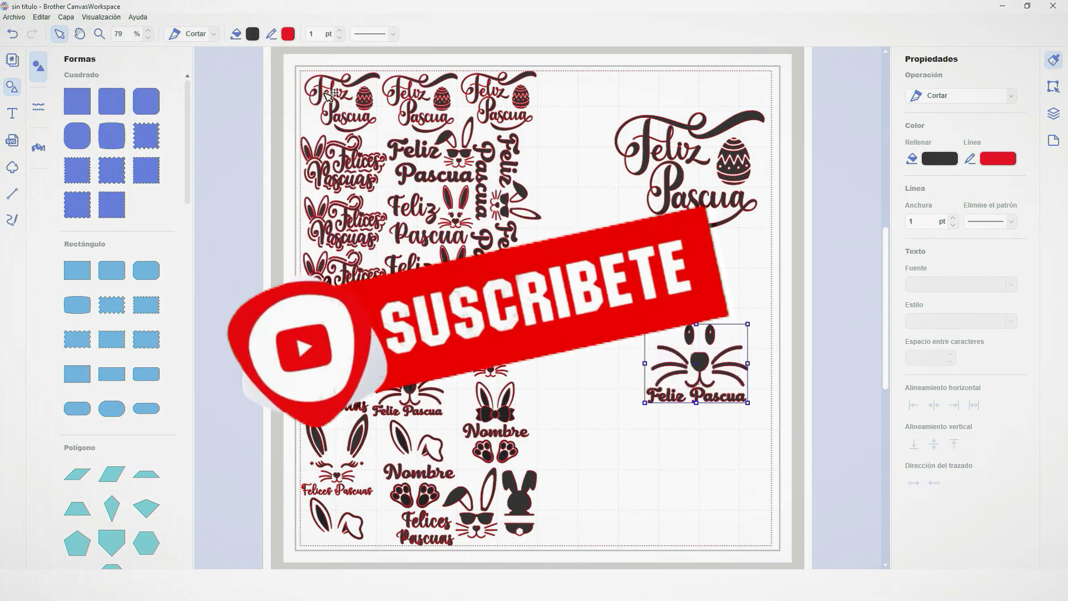
Delete the imported pascua trazos designs, keeping the resized whiskered Feliz Pascua design and moving it to the mat's right edge.
{"action": "left_click_drag", "start_coordinate": [696, 362], "coordinate": [810, 243]}
{"action": "left_click_drag", "start_coordinate": [295, 59], "coordinate": [553, 559]}
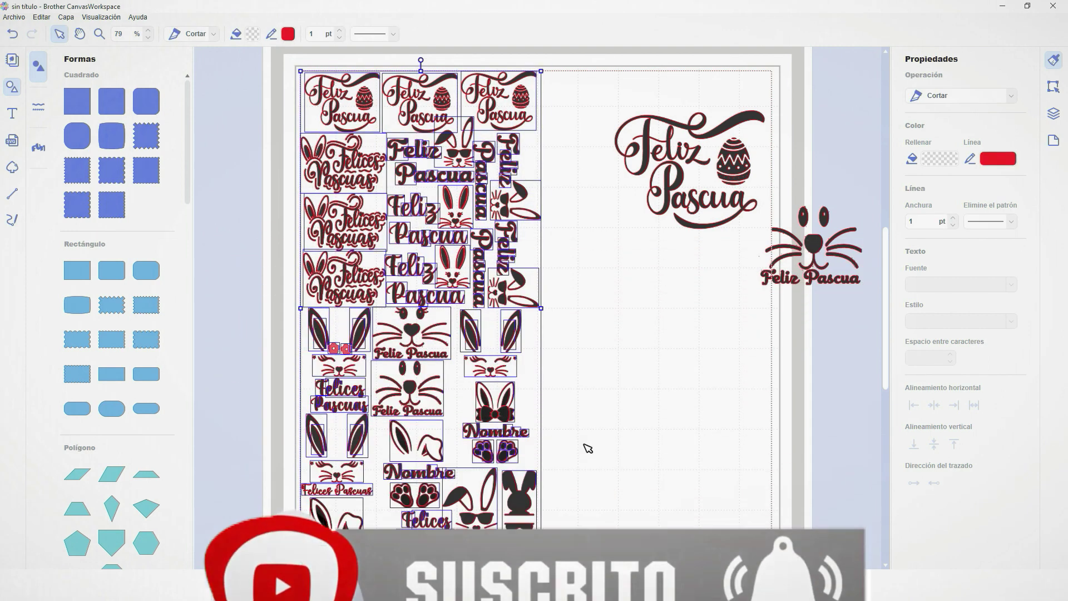
{"action": "key", "text": "Delete"}
{"action": "left_click_drag", "start_coordinate": [763, 231], "coordinate": [322, 108]}
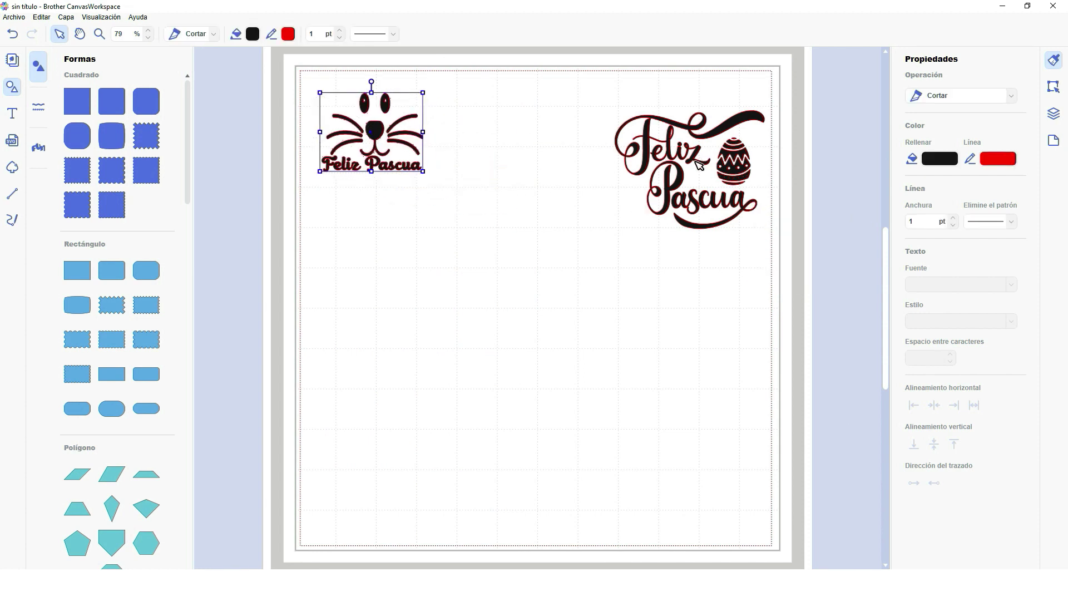
{"action": "left_click_drag", "start_coordinate": [390, 132], "coordinate": [787, 328]}
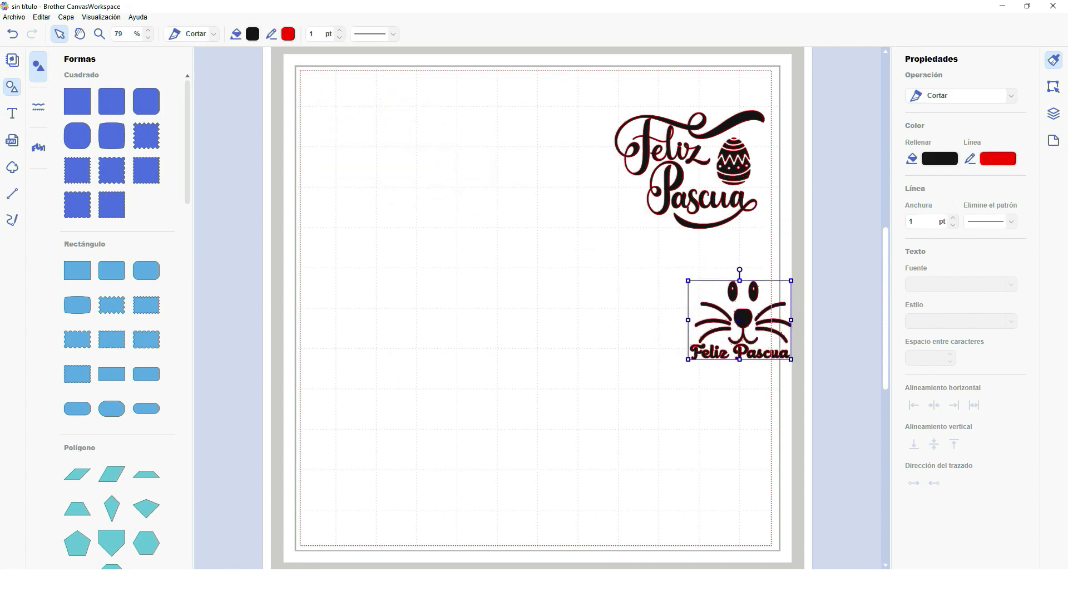
Import file 4's SVG from Nueva carpeta onto the mat.
{"action": "mouse_move", "coordinate": [613, 585]}
{"action": "left_click", "coordinate": [649, 541]}
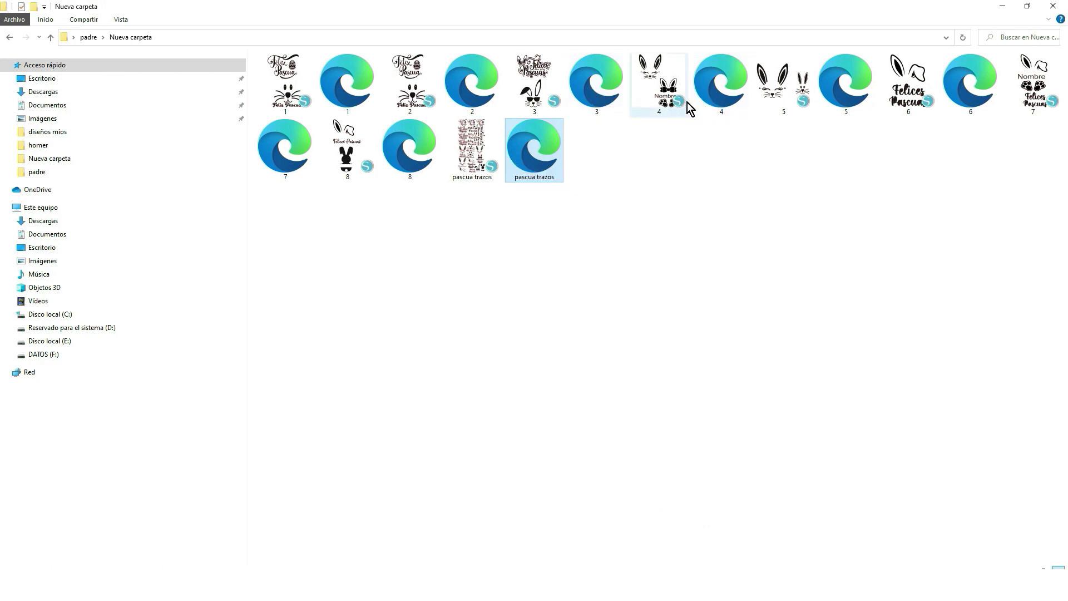
{"action": "left_click_drag", "start_coordinate": [730, 73], "coordinate": [480, 322]}
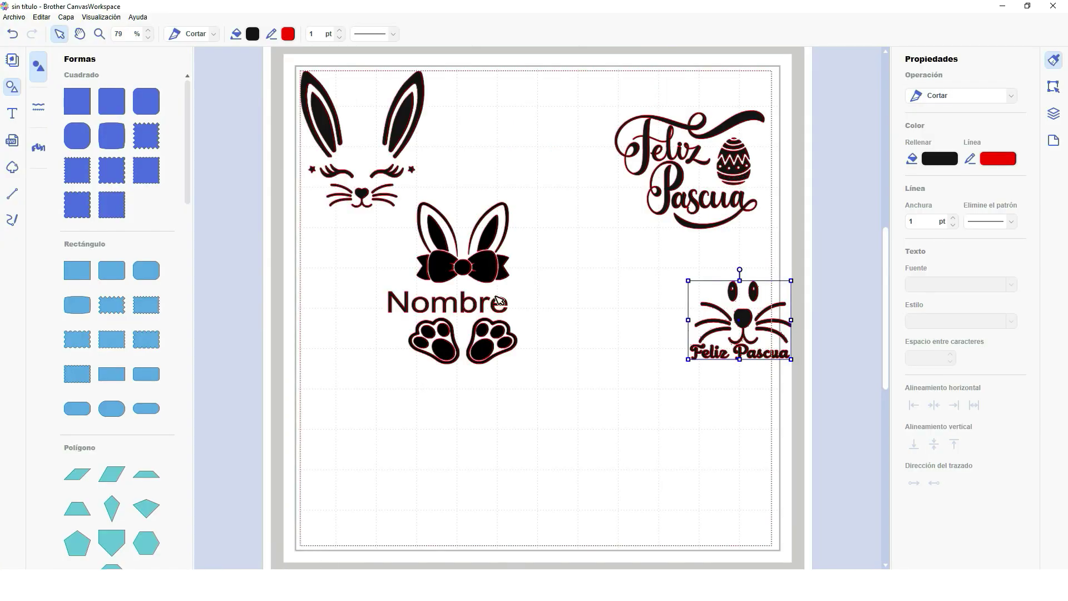
Try moving the bunny ears with the bow separately from the Nombre text and paws, and undo the move.
{"action": "left_click", "coordinate": [489, 238]}
{"action": "left_click_drag", "start_coordinate": [515, 219], "coordinate": [561, 193]}
{"action": "left_click", "coordinate": [13, 34]}
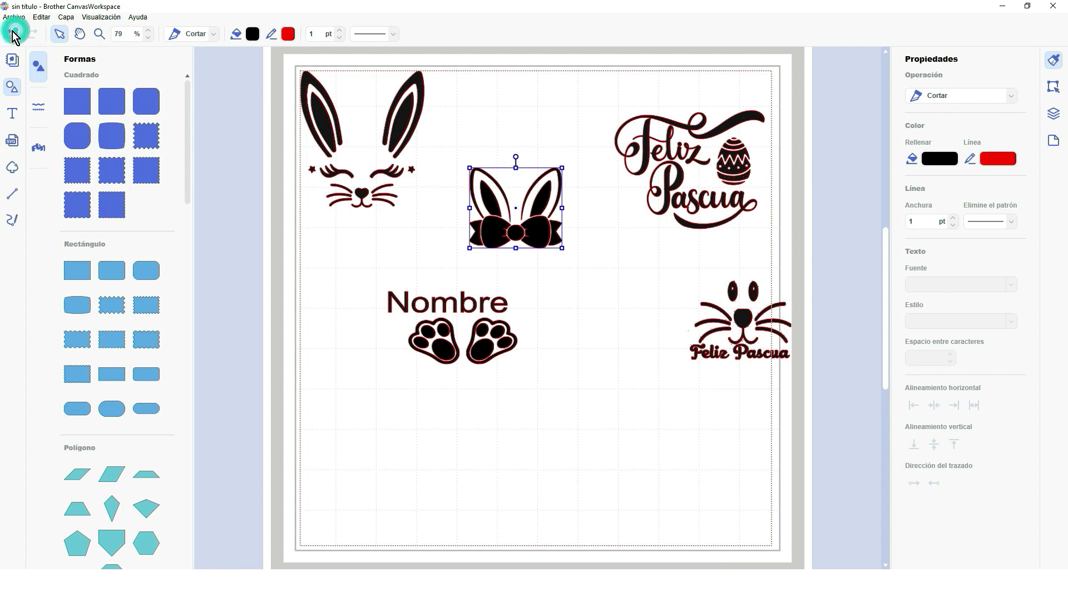
Group the ears, inner ears and face of the bunny with eyelashes into one object.
{"action": "left_click", "coordinate": [408, 118]}
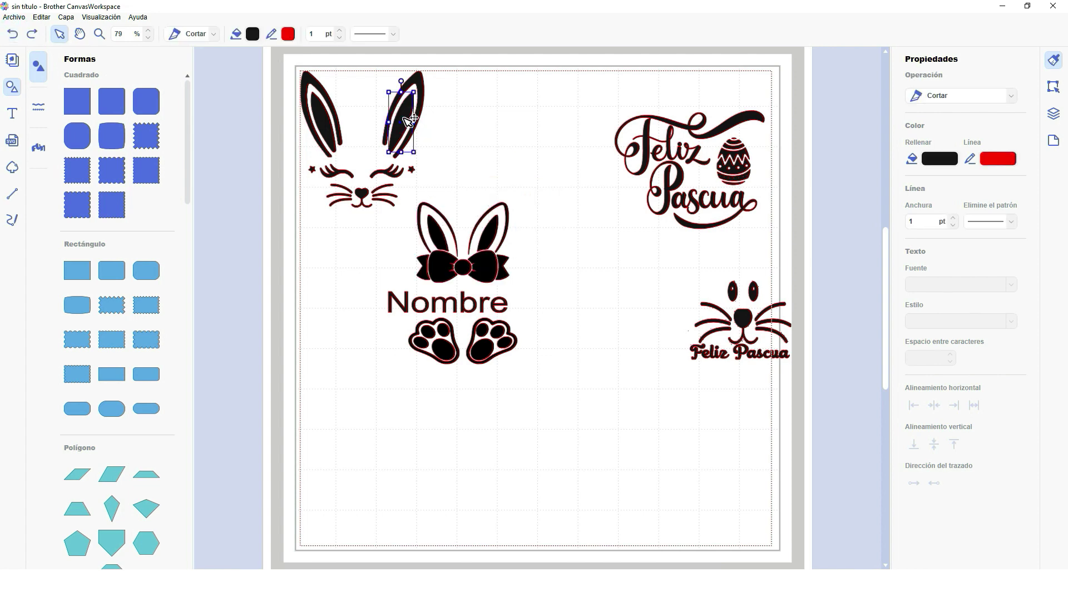
{"action": "left_click", "coordinate": [439, 127]}
{"action": "left_click_drag", "start_coordinate": [285, 64], "coordinate": [459, 205]}
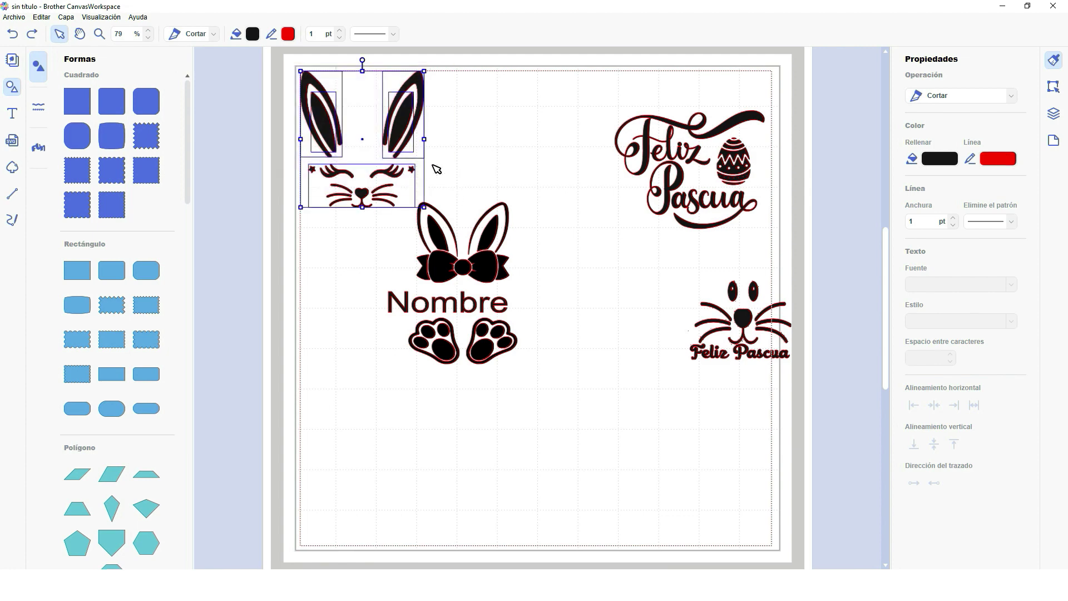
{"action": "right_click", "coordinate": [401, 124]}
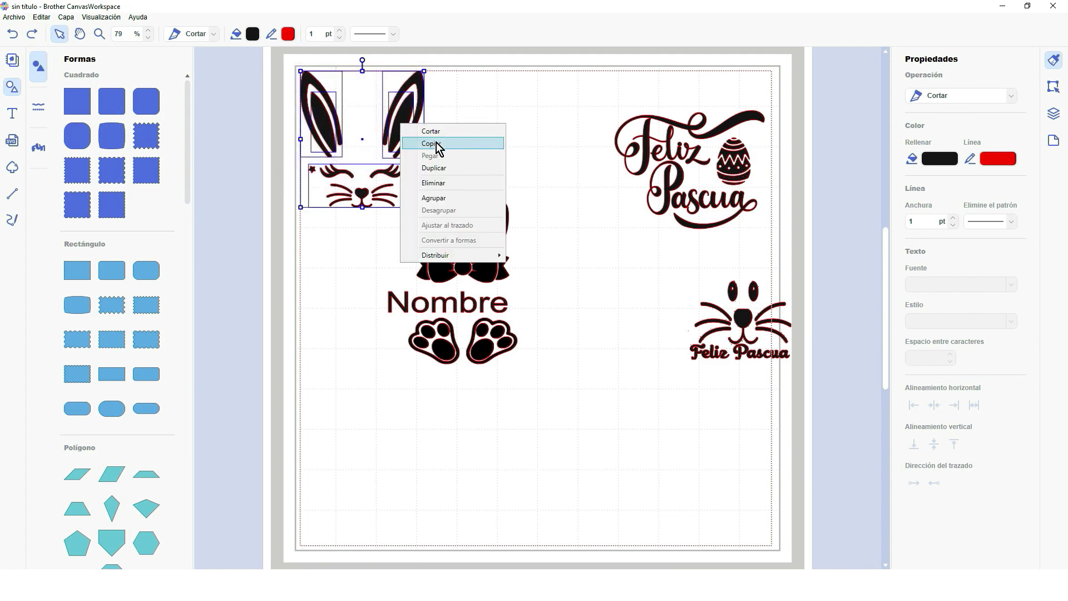
{"action": "left_click", "coordinate": [440, 198]}
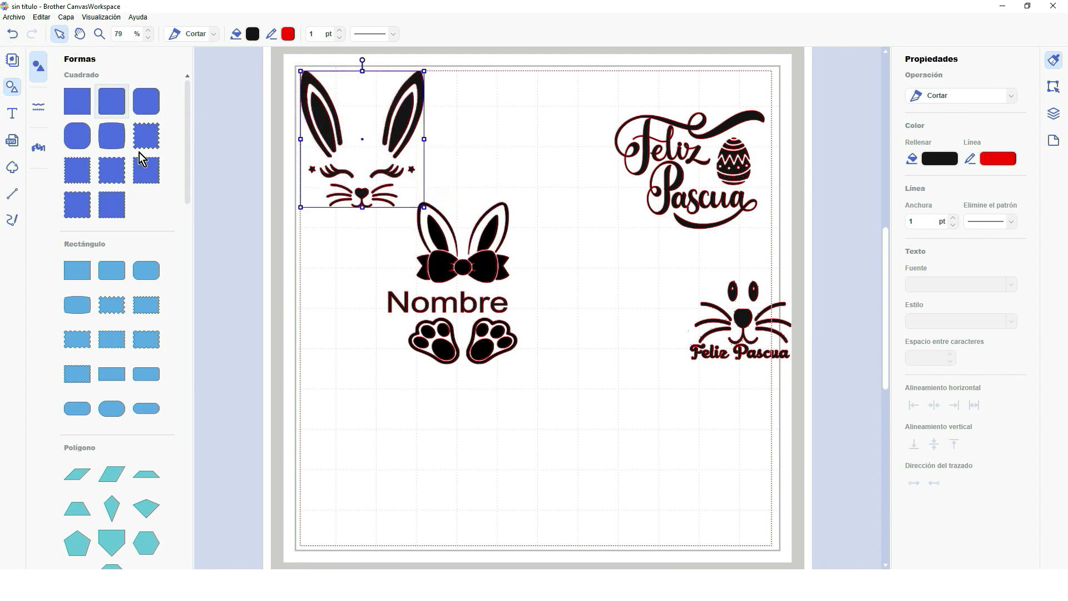
Rearrange the designs on the mat, placing the whiskered Feliz Pascua design to the right of the Feliz Pascua egg lettering.
{"action": "left_click", "coordinate": [310, 293]}
{"action": "left_click", "coordinate": [493, 245]}
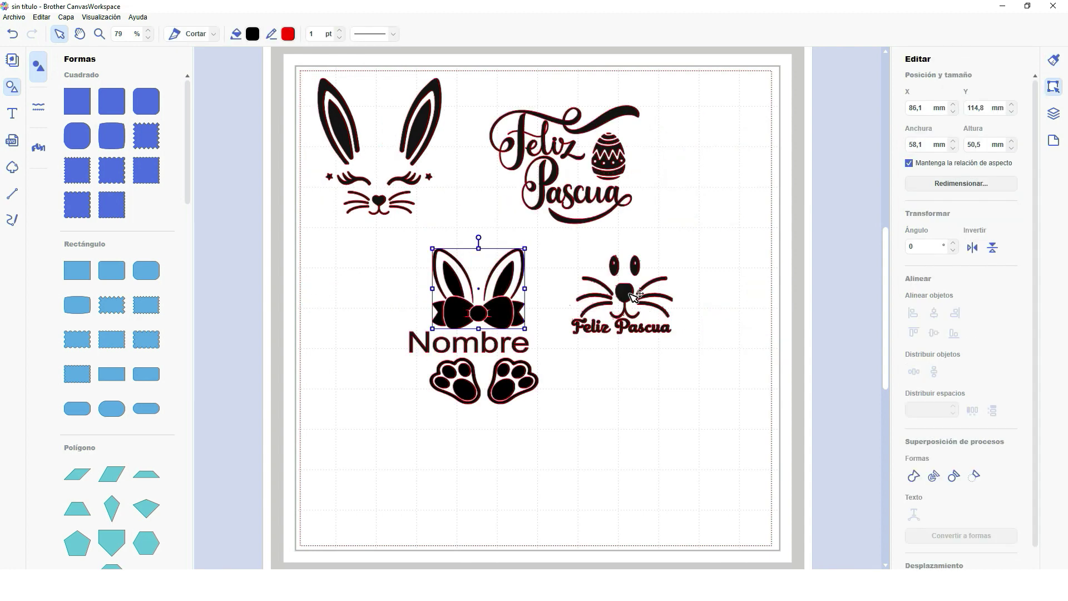
{"action": "left_click_drag", "start_coordinate": [630, 293], "coordinate": [739, 148]}
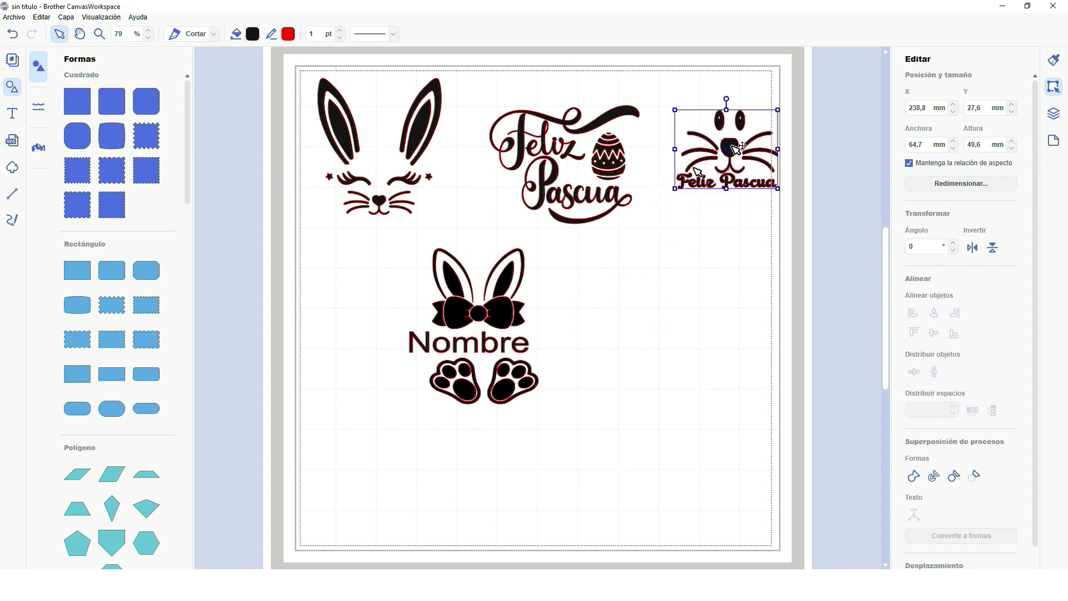
Centre-align the bunny ears with the bow horizontally with the Nombre text.
{"action": "left_click", "coordinate": [497, 315]}
{"action": "left_click", "coordinate": [509, 345], "text": "shift"}
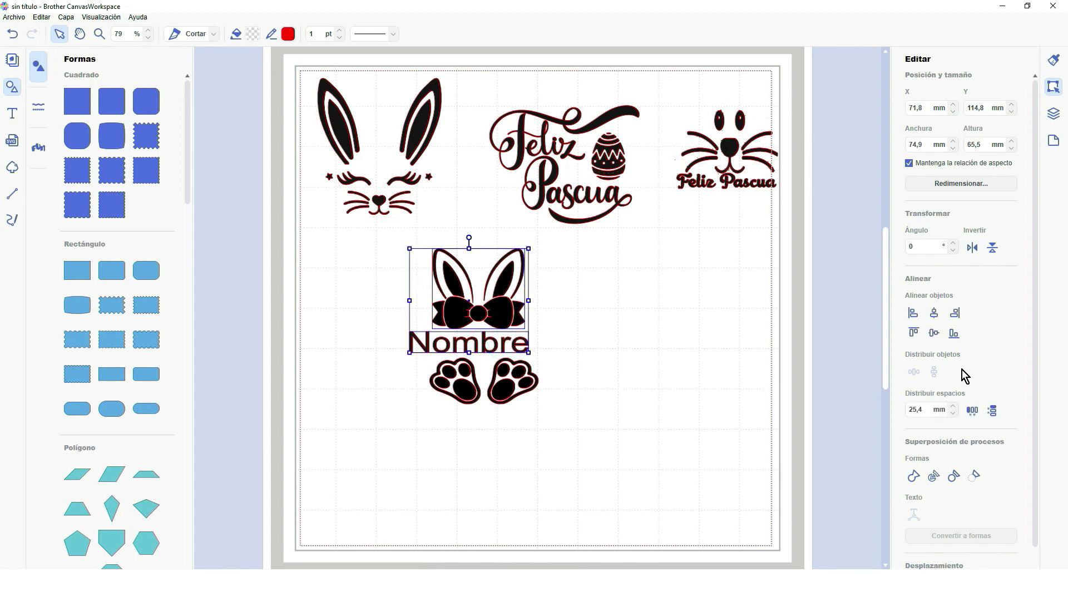
{"action": "left_click", "coordinate": [934, 314]}
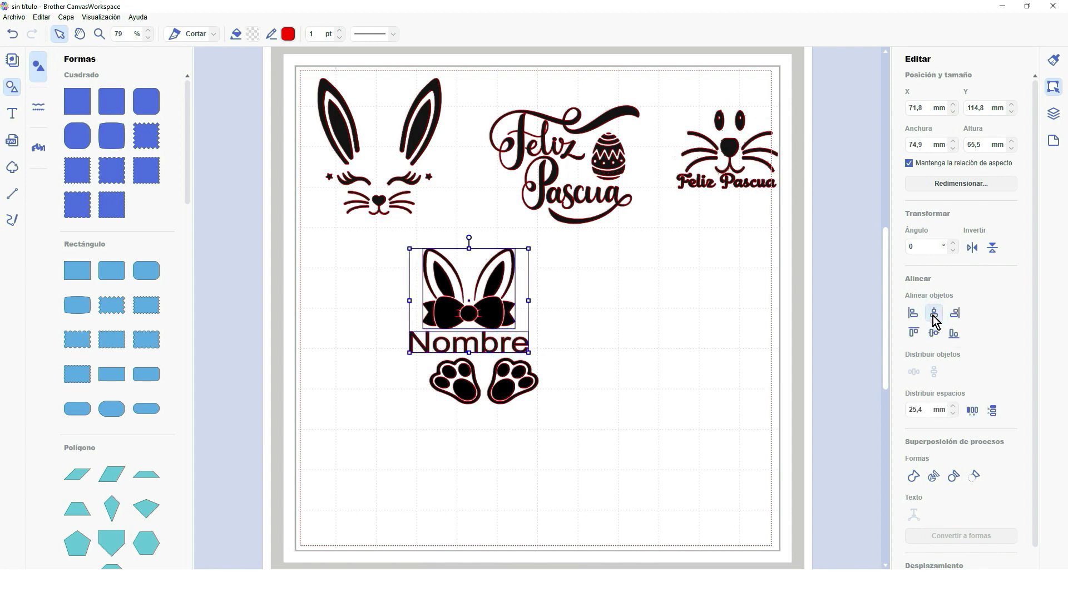
Group all the paw print pieces and centre-align them horizontally with the Nombre text.
{"action": "left_click_drag", "start_coordinate": [406, 364], "coordinate": [551, 401]}
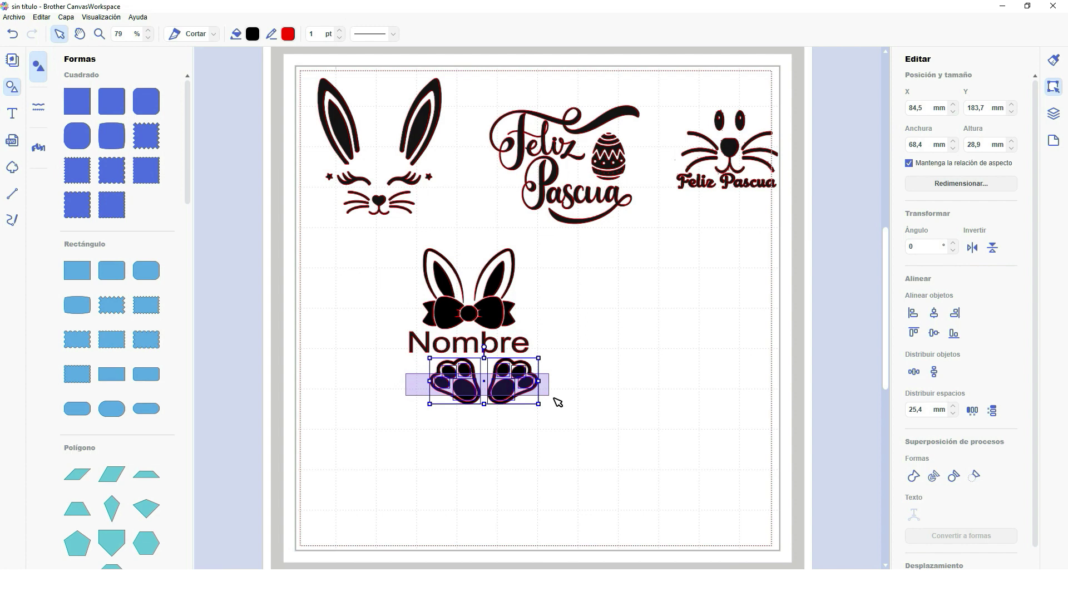
{"action": "right_click", "coordinate": [510, 393]}
{"action": "left_click", "coordinate": [551, 460]}
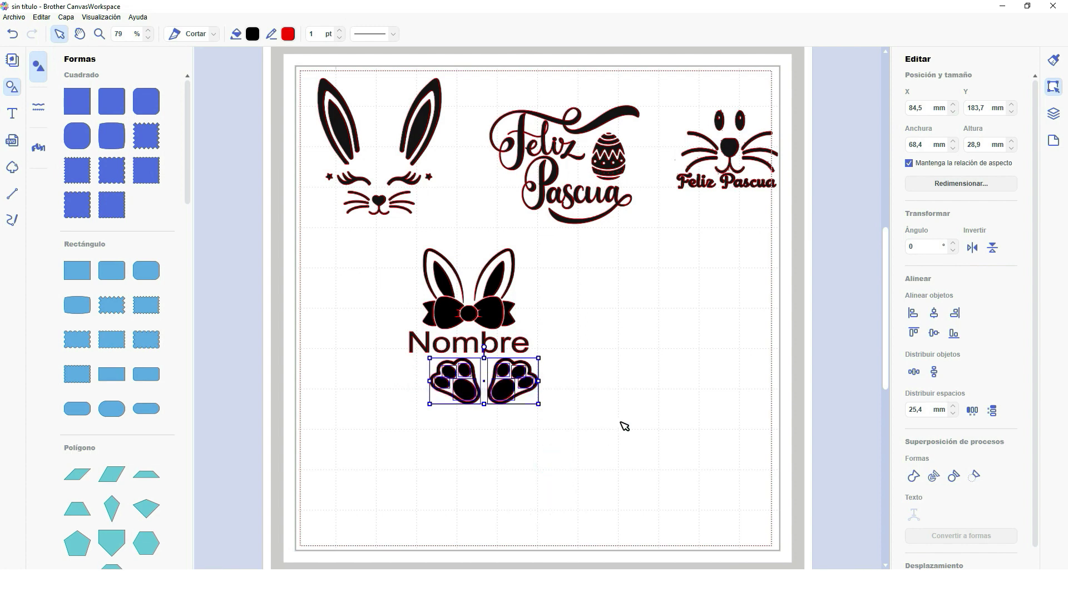
{"action": "left_click", "coordinate": [520, 347], "text": "shift"}
{"action": "left_click", "coordinate": [934, 312]}
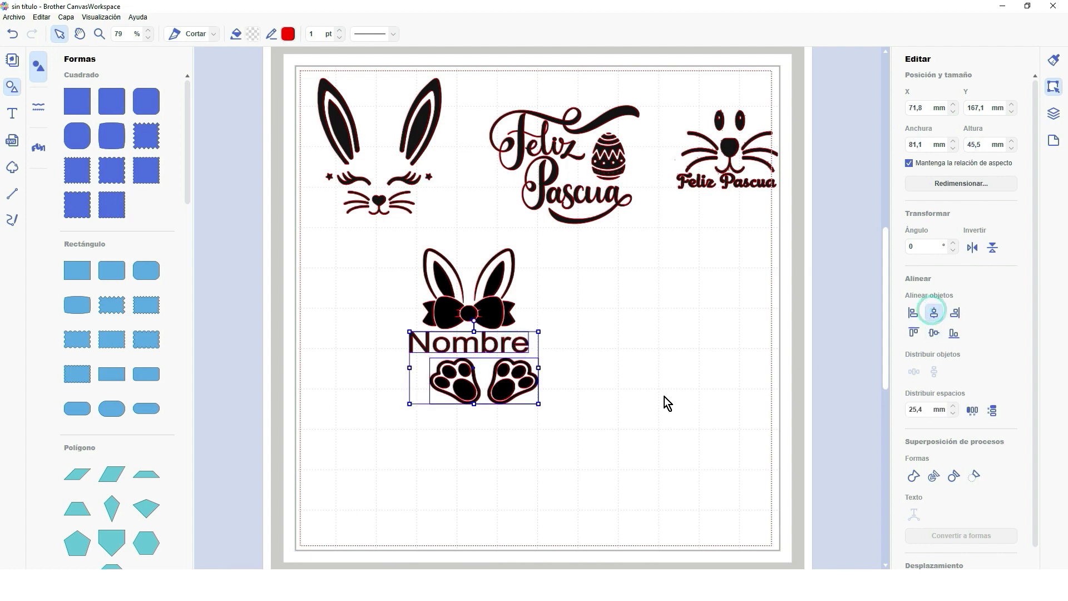
{"action": "left_click", "coordinate": [560, 325]}
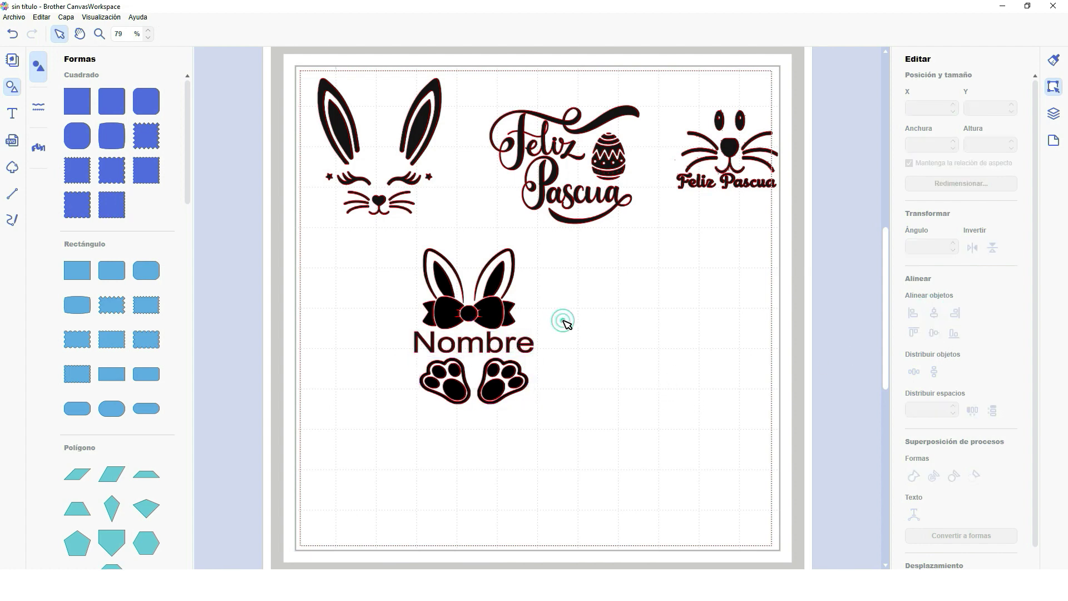
Centre-align the bunny ears with the bow horizontally with the grouped paw prints.
{"action": "left_click", "coordinate": [504, 294]}
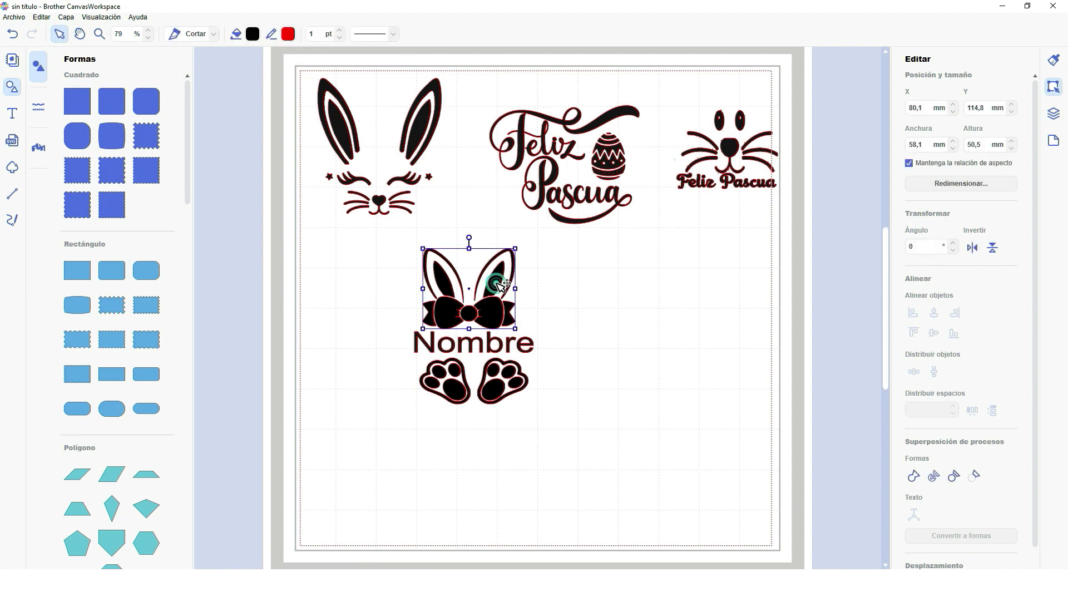
{"action": "left_click", "coordinate": [499, 388], "text": "shift"}
{"action": "left_click", "coordinate": [936, 312]}
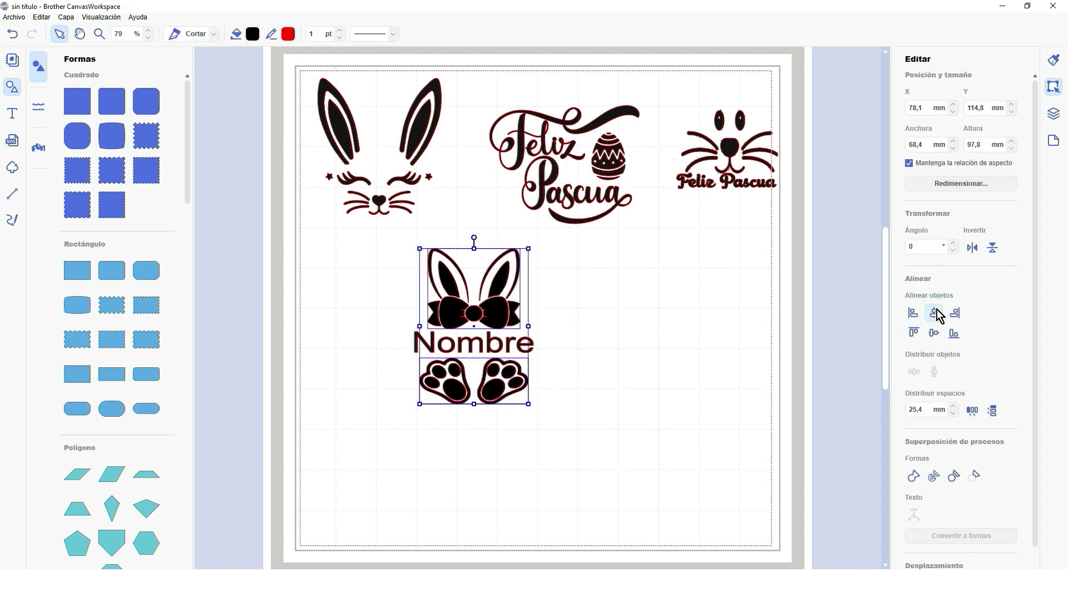
{"action": "left_click", "coordinate": [642, 361]}
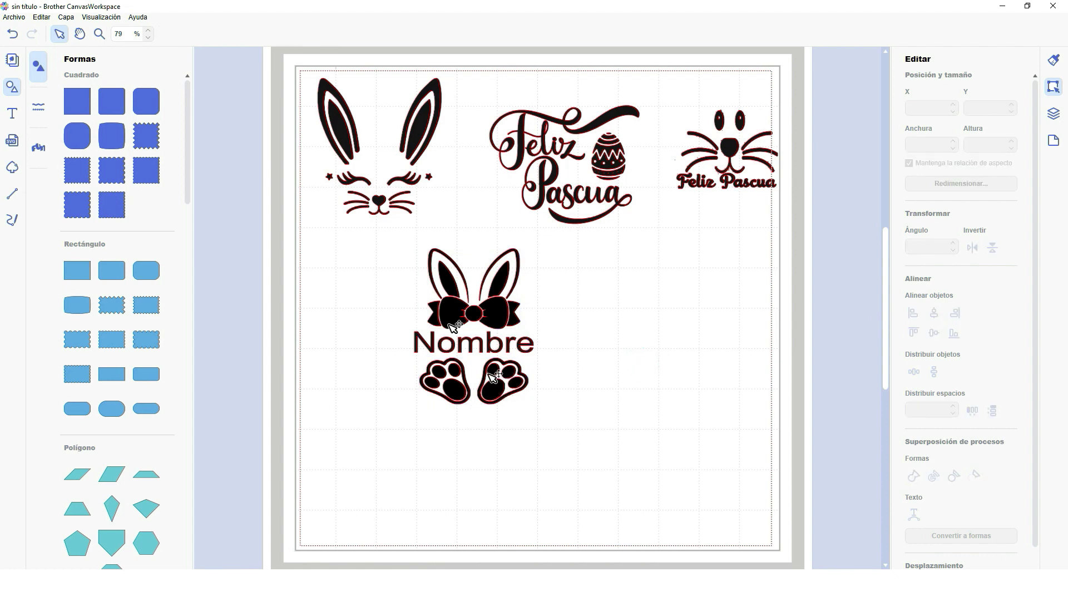
Group the bow ears, the Nombre text and the paw prints into one design.
{"action": "left_click_drag", "start_coordinate": [400, 243], "coordinate": [559, 441]}
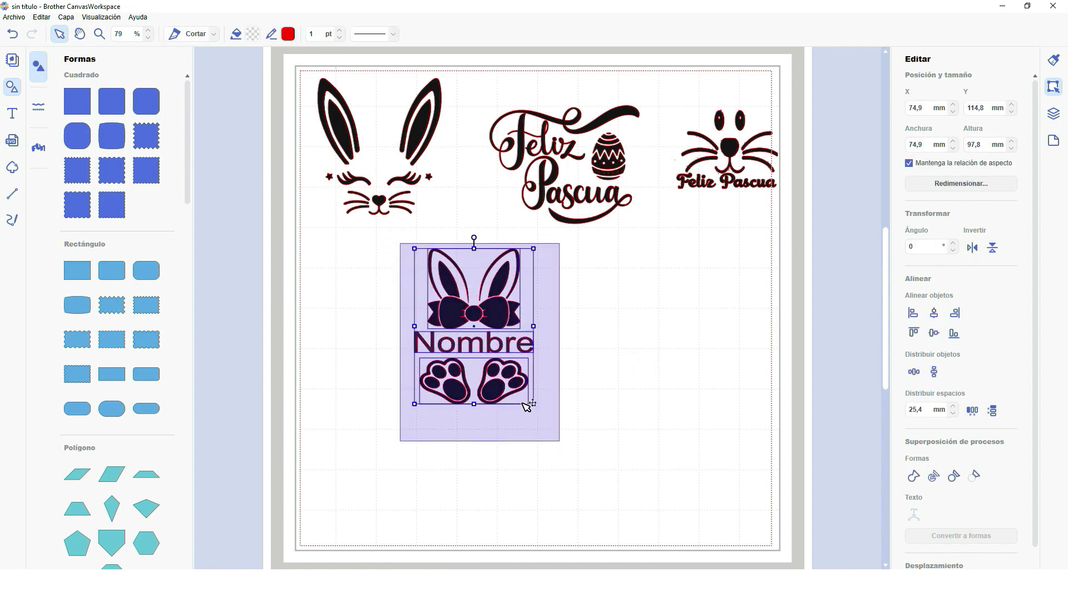
{"action": "right_click", "coordinate": [496, 385]}
{"action": "left_click", "coordinate": [544, 456]}
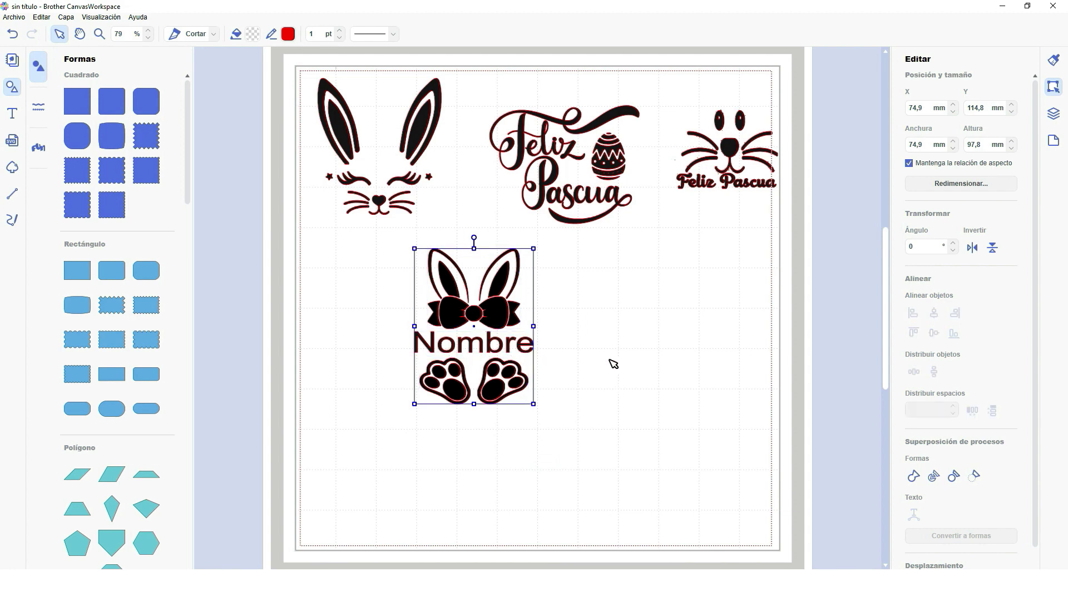
Place the Nombre bunny design below the eyelash bunny face and the whiskered design below the Feliz Pascua egg lettering.
{"action": "left_click_drag", "start_coordinate": [434, 313], "coordinate": [341, 311]}
{"action": "left_click_drag", "start_coordinate": [740, 151], "coordinate": [519, 302]}
{"action": "left_click", "coordinate": [676, 299]}
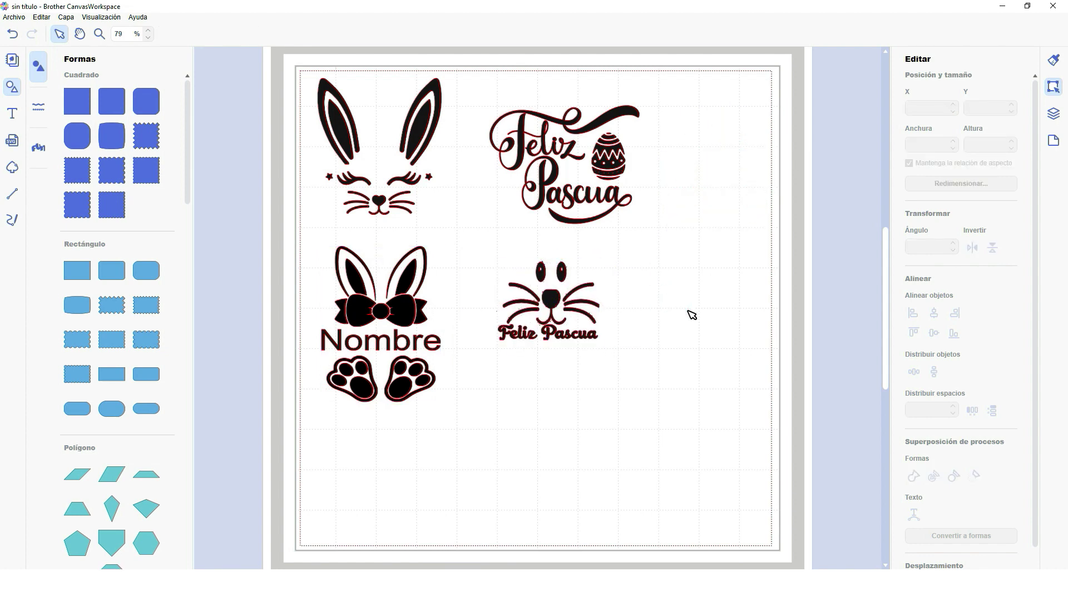